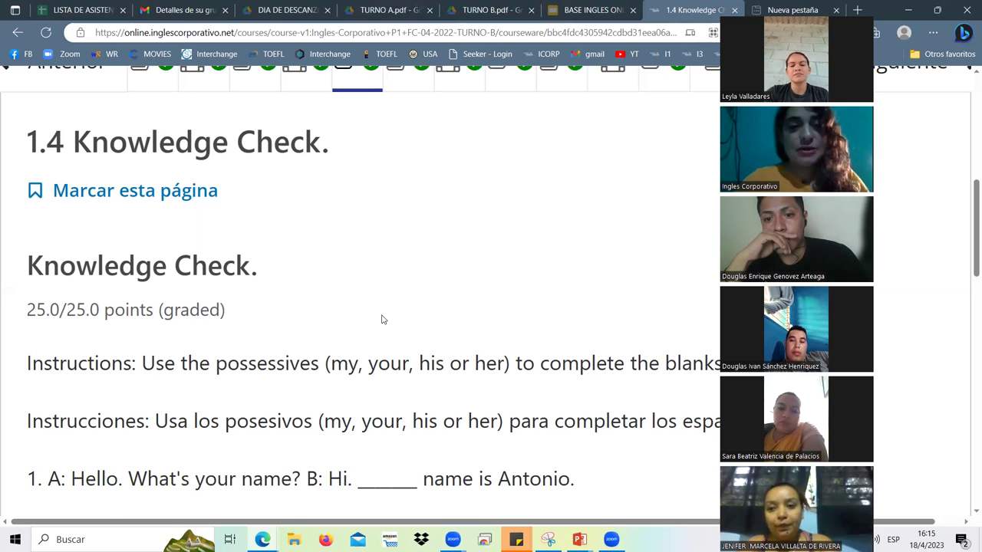
Step: Switch to the LISTA DE ASISTENCIA HANESBRAND spreadsheet and open the P1-09-SOCKS-TURNO-C-04-23 group sheet
key("alt+Tab")
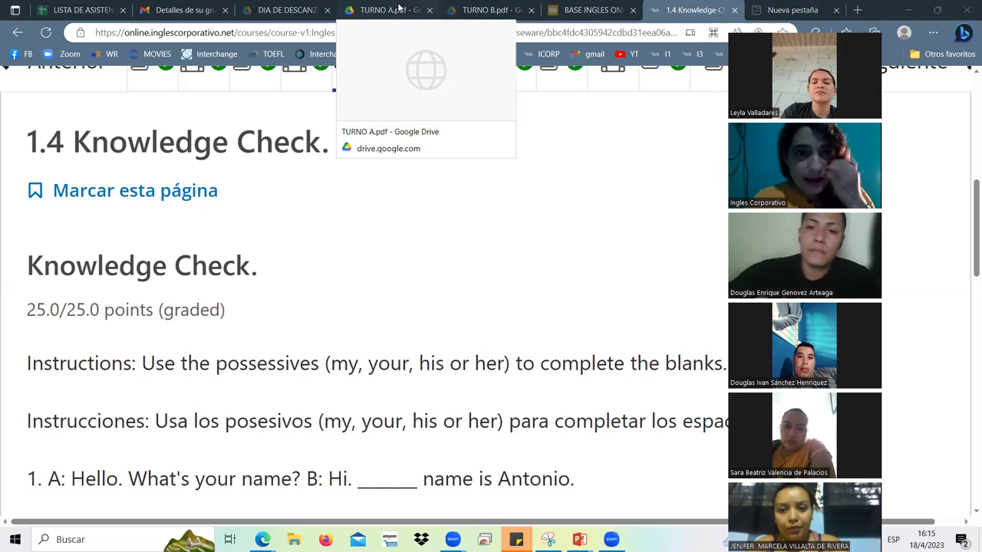
left_click(81, 11)
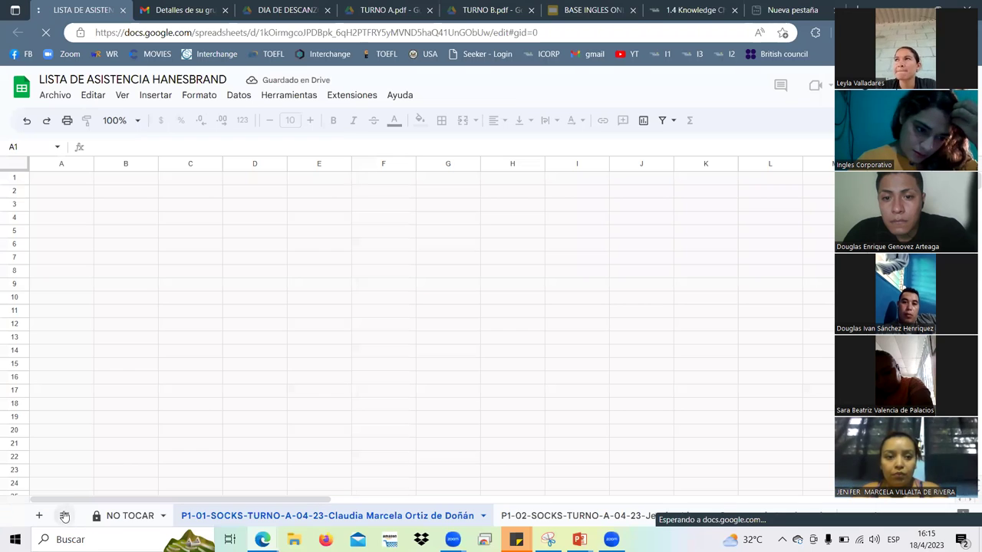
left_click(65, 516)
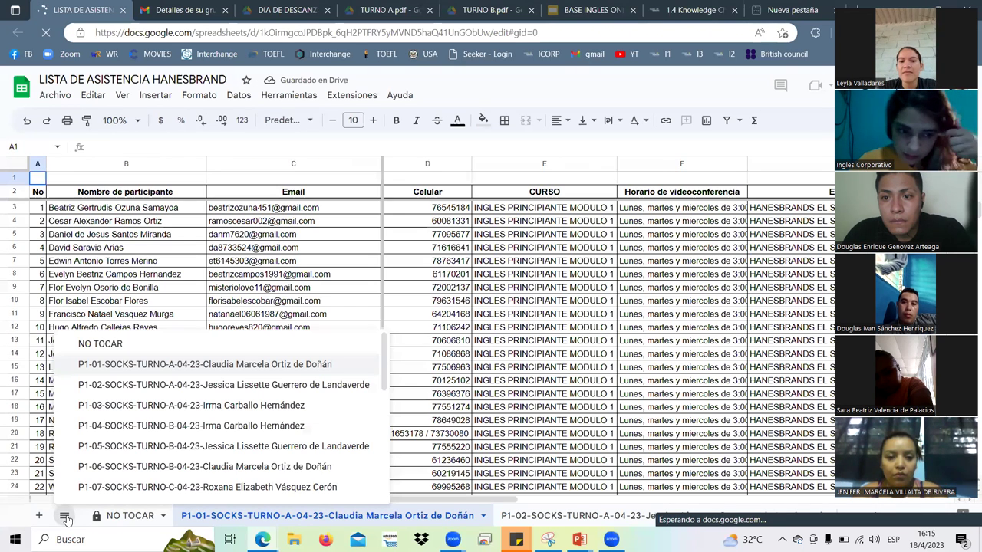
scroll(292, 406, "down", 3)
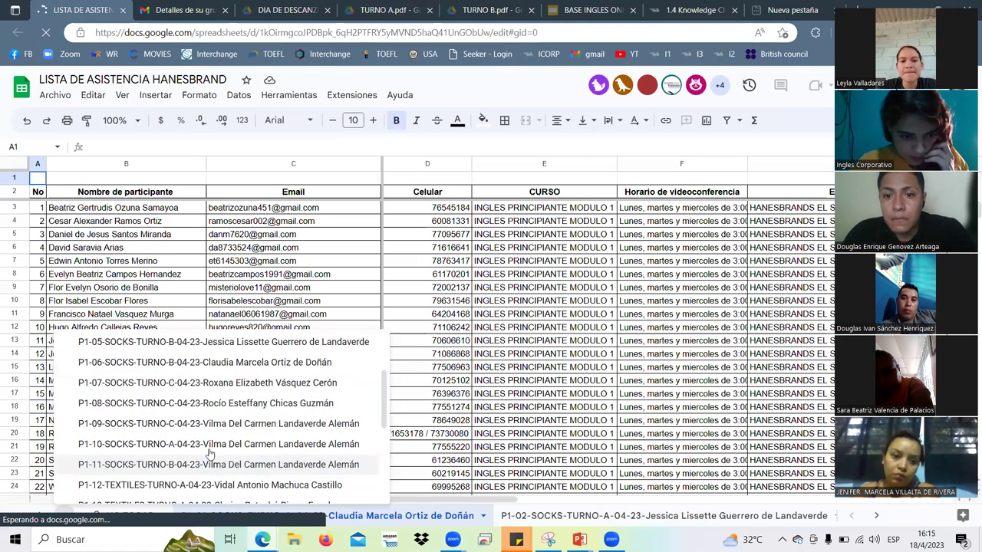
left_click(219, 424)
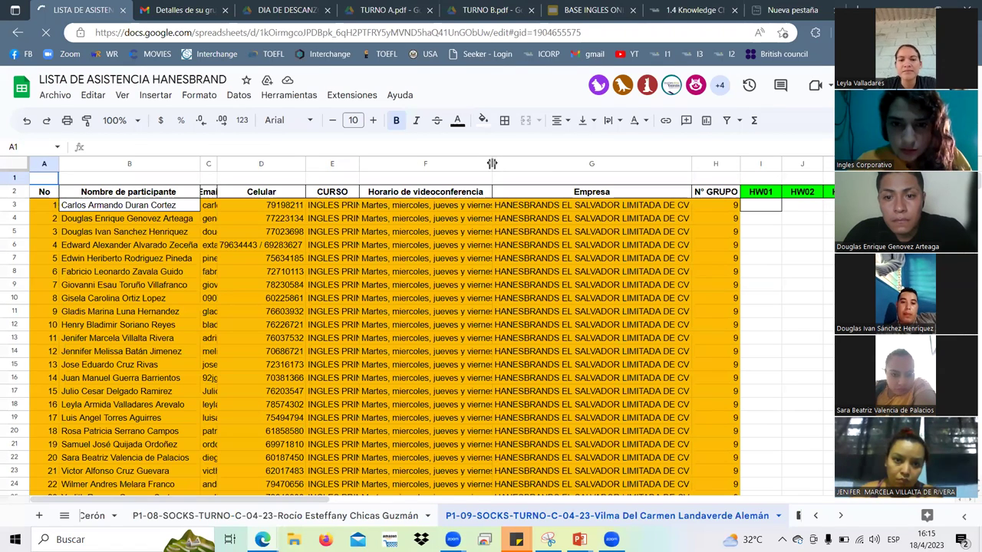
Step: Narrow the Horario de videoconferencia, Email, Celular and N° GRUPO columns to make more of the sheet fit
left_click_drag(493, 161, 450, 159)
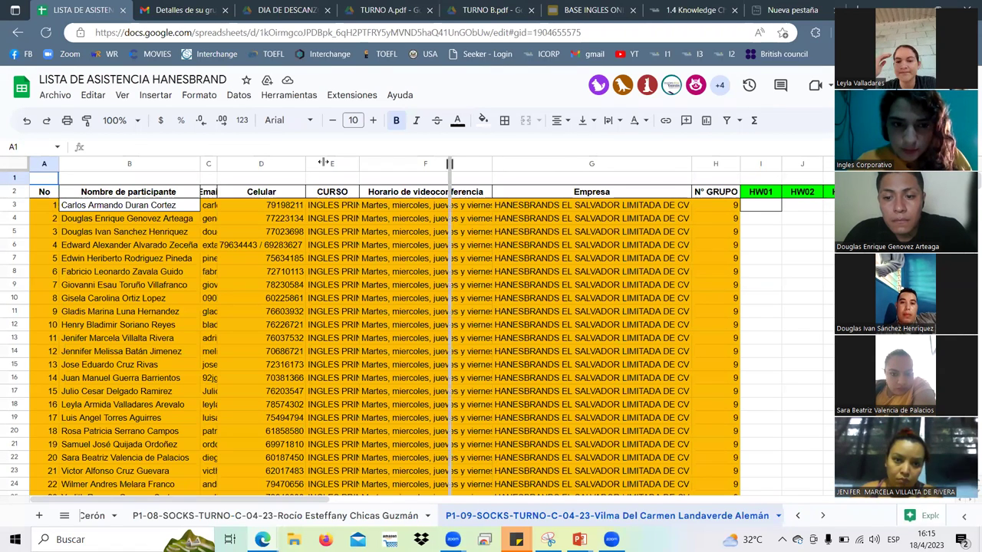
left_click_drag(208, 163, 201, 164)
left_click_drag(291, 164, 247, 164)
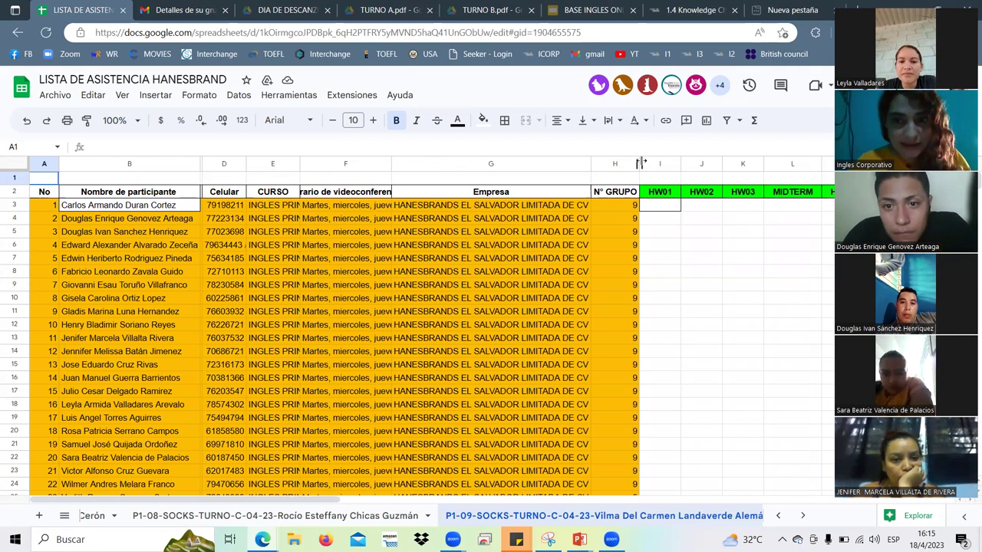
left_click_drag(641, 161, 605, 167)
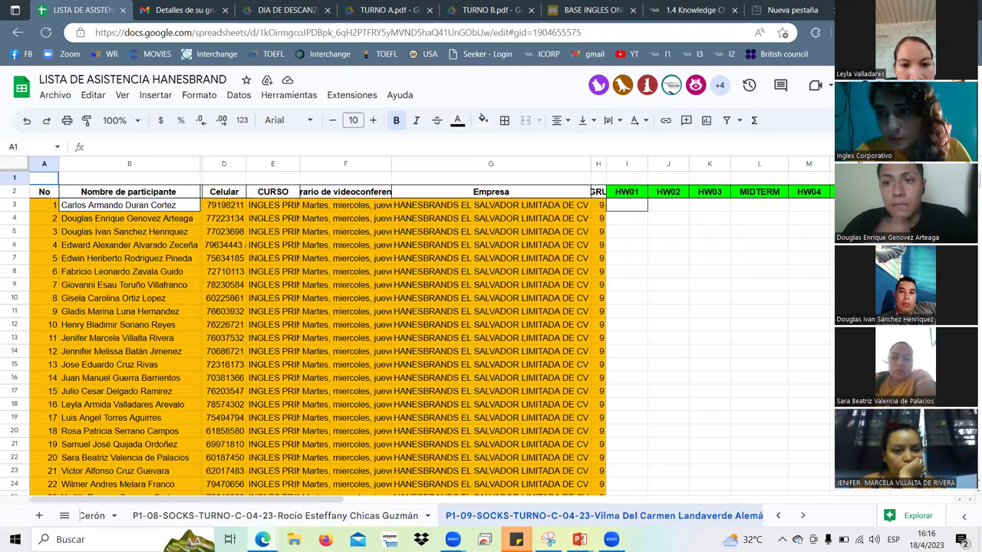
Step: Examine the homework, exam, NOTA FINAL and ABANDONO columns and the participant rows down to the end of the list
key("Down")
key("ctrl+Right")
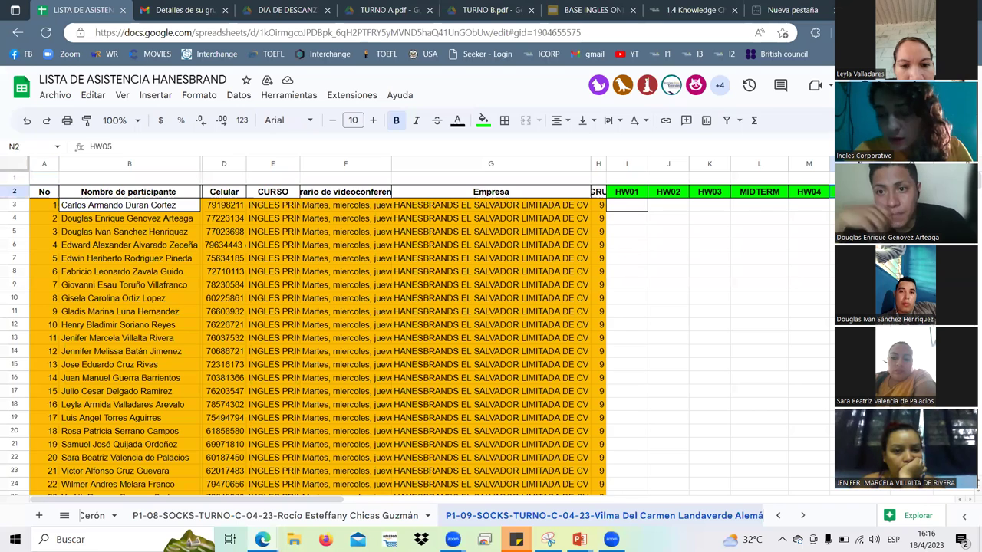
key("Right")
key("Right")
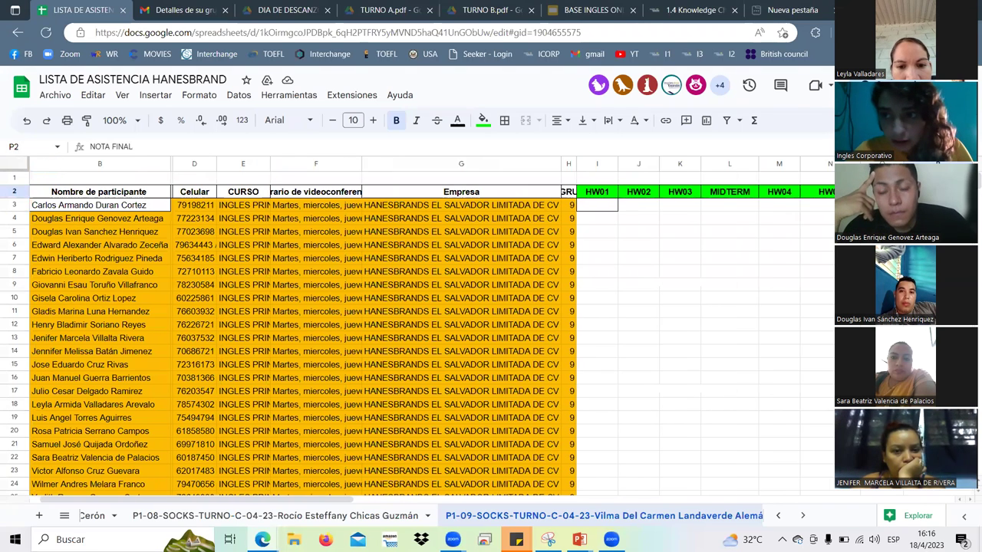
key("Right")
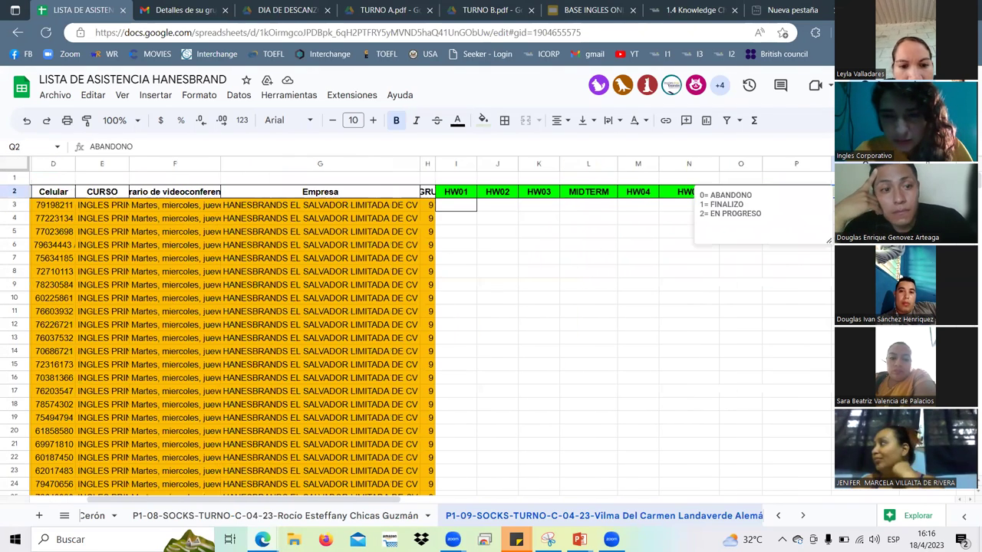
scroll(678, 320, "down", 2)
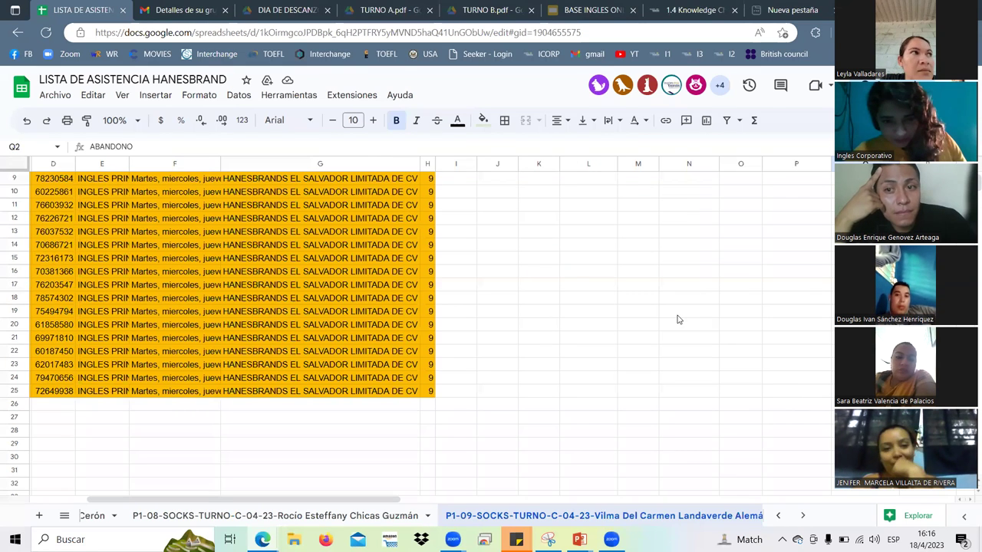
scroll(677, 319, "down", 3)
scroll(671, 327, "up", 4)
scroll(670, 329, "down", 3)
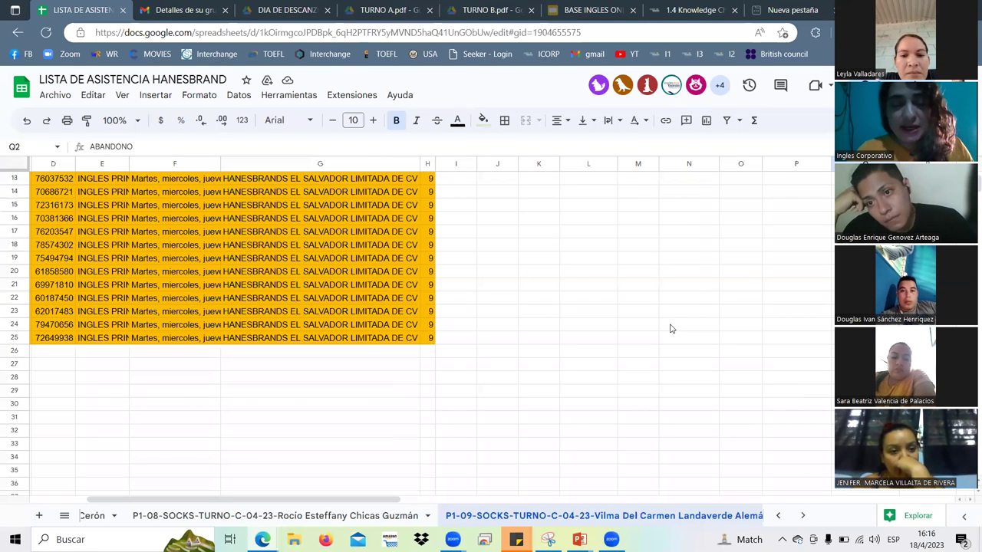
scroll(619, 293, "down", 4)
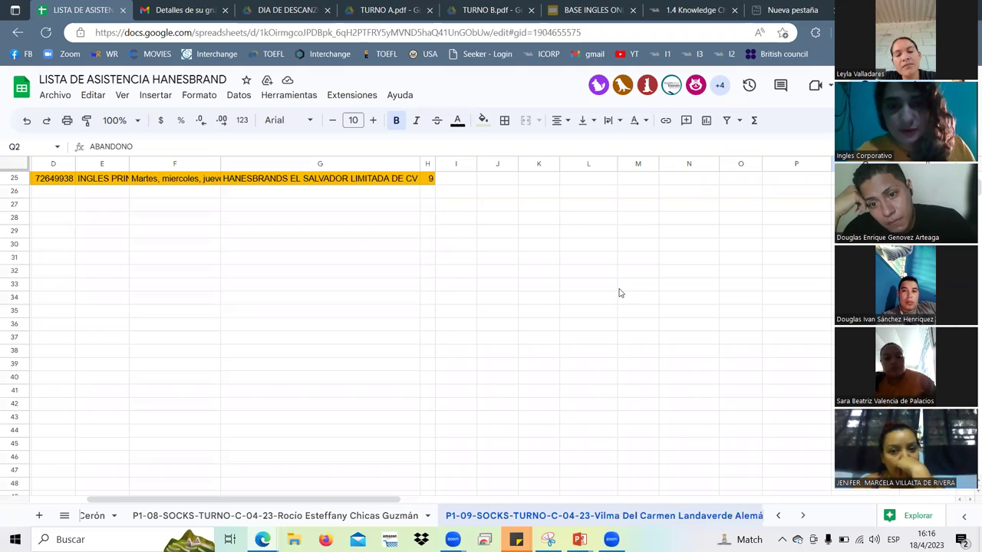
scroll(620, 293, "up", 8)
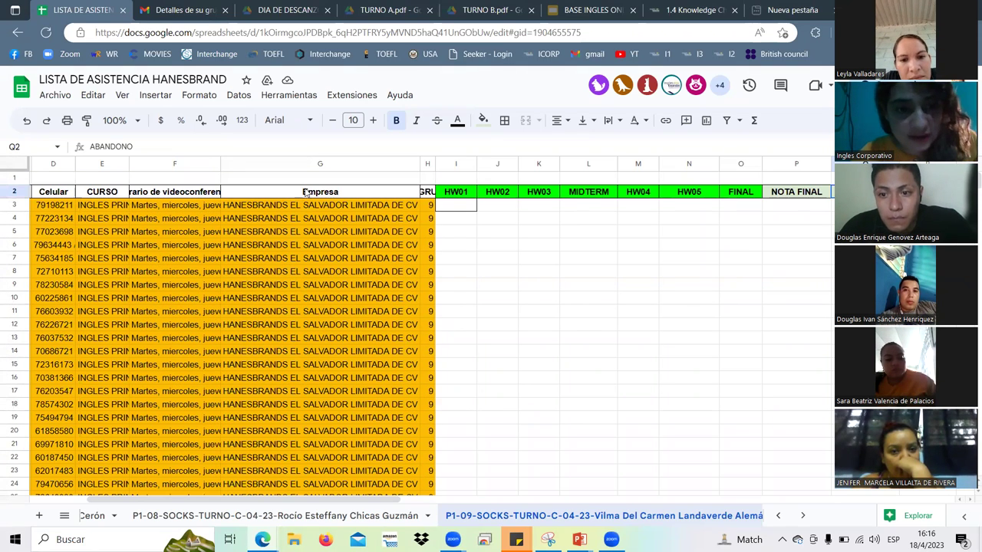
left_click(599, 314)
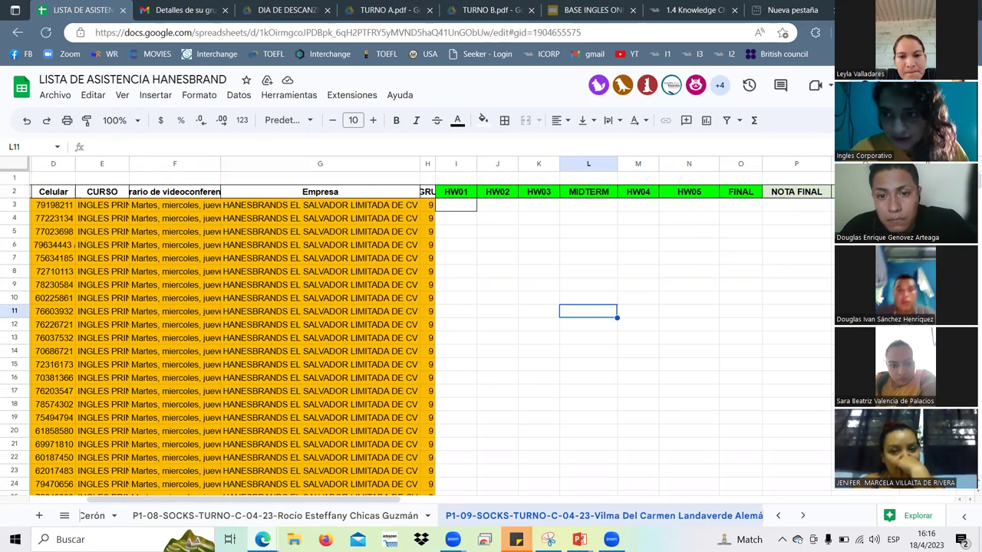
left_click(844, 192)
left_click(648, 257)
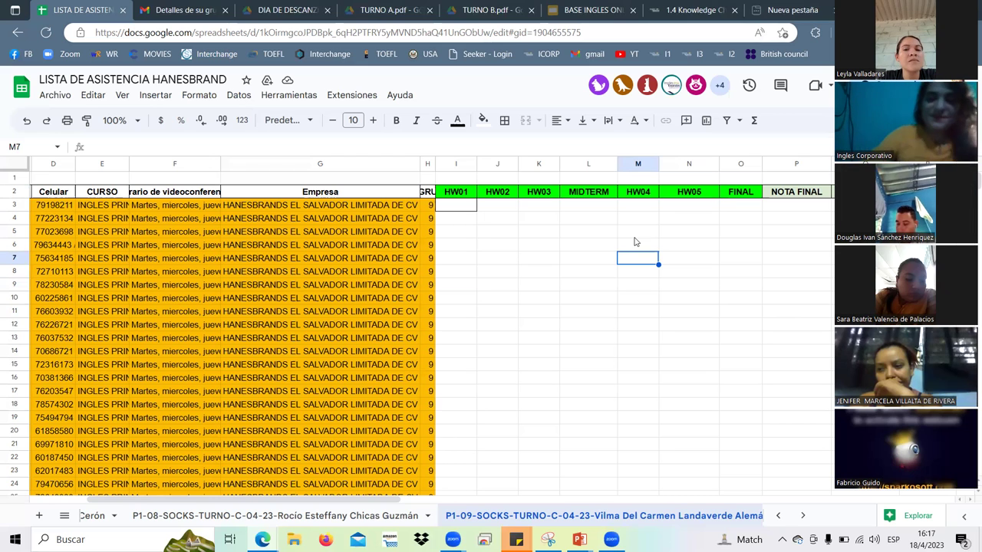
scroll(488, 262, "down", 3)
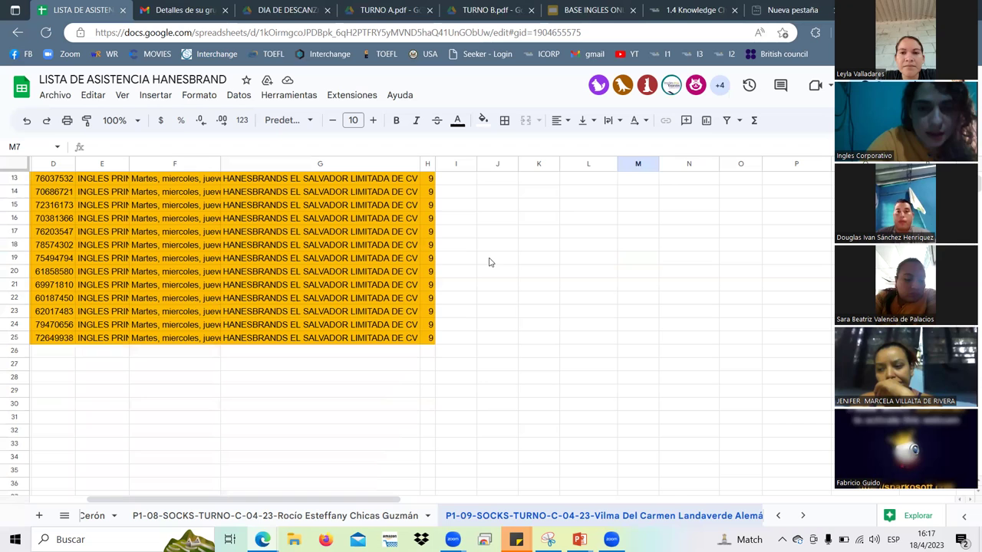
scroll(489, 266, "down", 3)
scroll(613, 221, "up", 6)
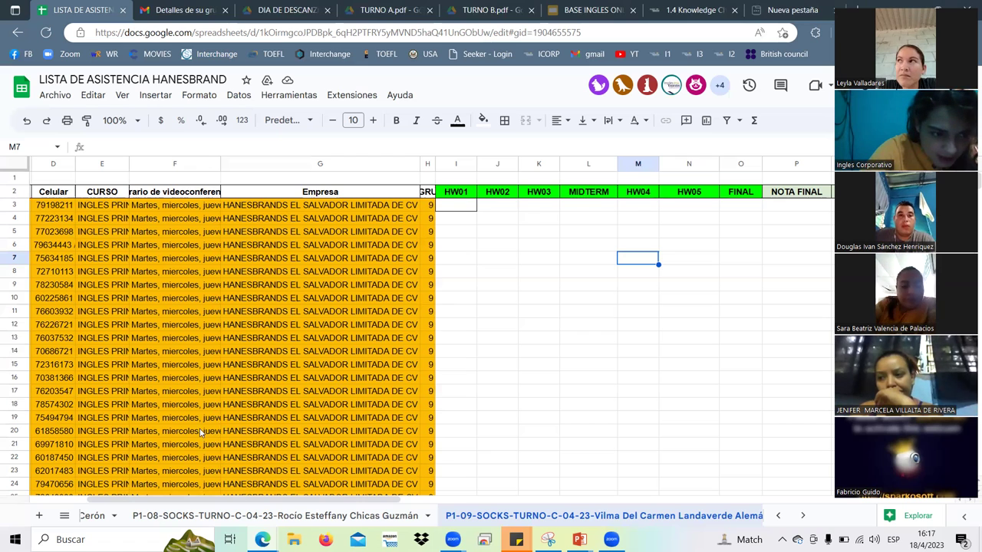
scroll(55, 395, "down", 2)
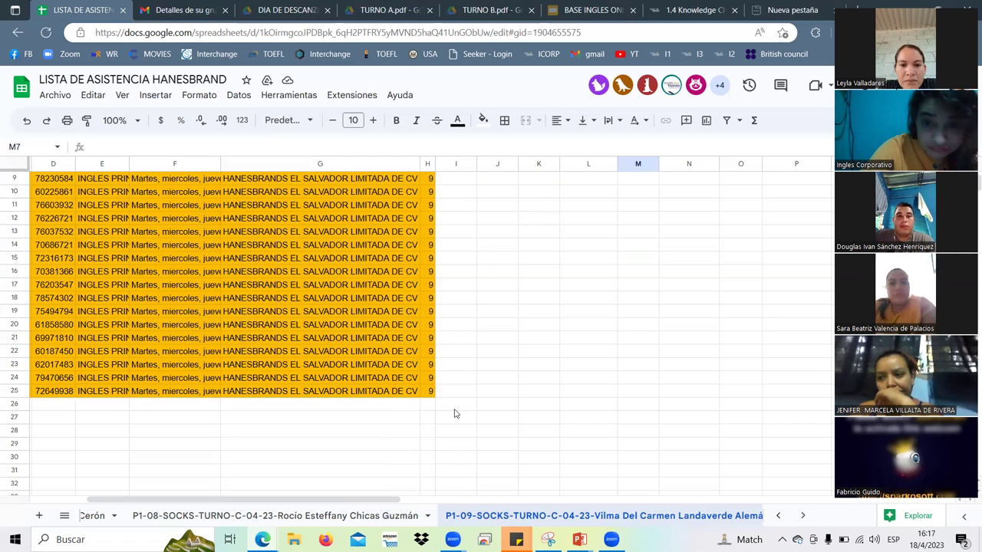
scroll(567, 354, "up", 3)
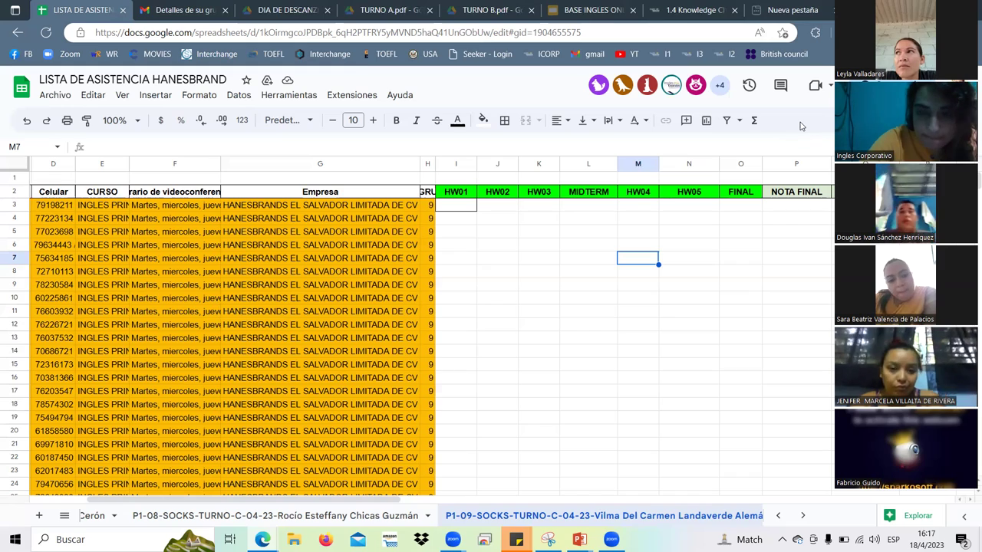
Step: Reduce the page zoom to 75% and bring the participant names back into view
key("ctrl+minus")
key("ctrl+minus")
key("ctrl+minus")
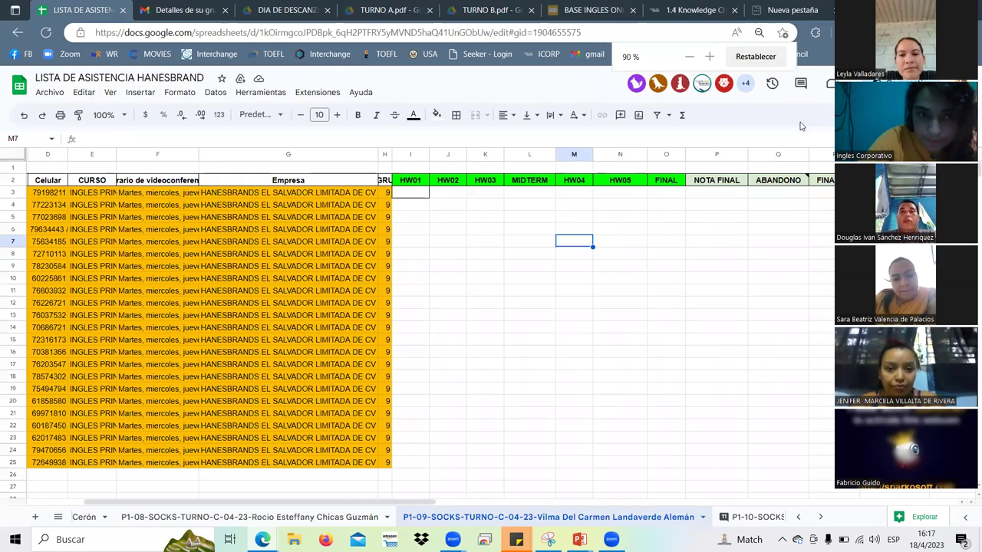
key("ctrl+minus")
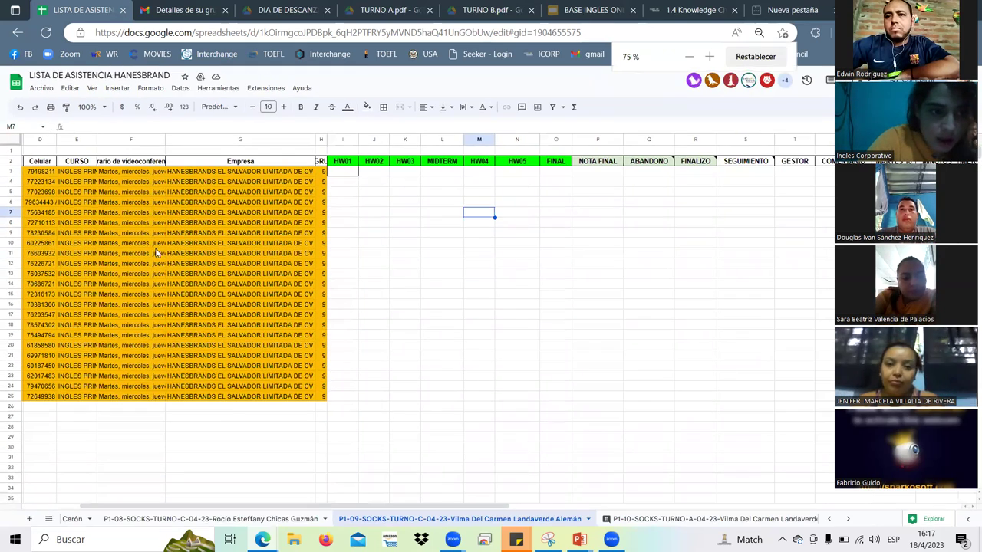
left_click(148, 234)
key("Home")
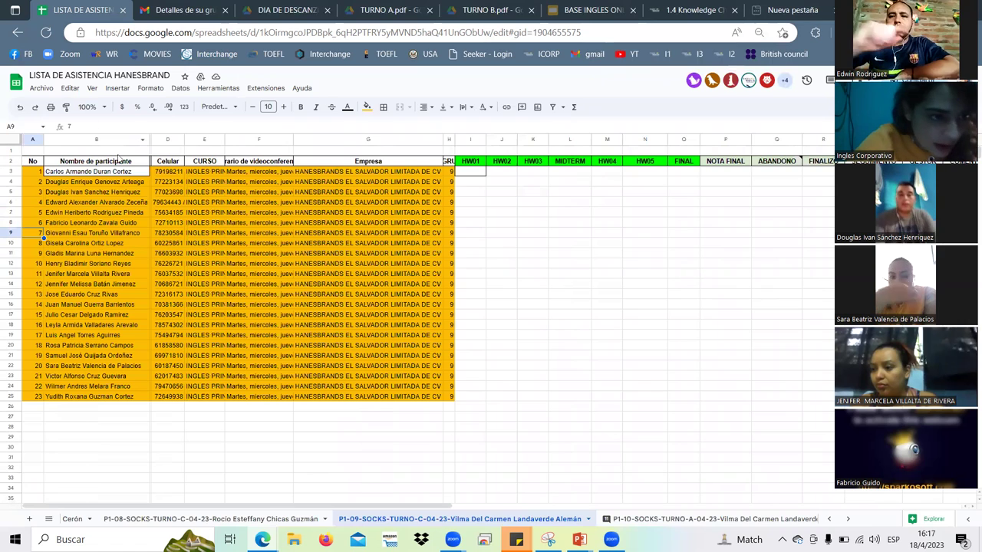
left_click(662, 286)
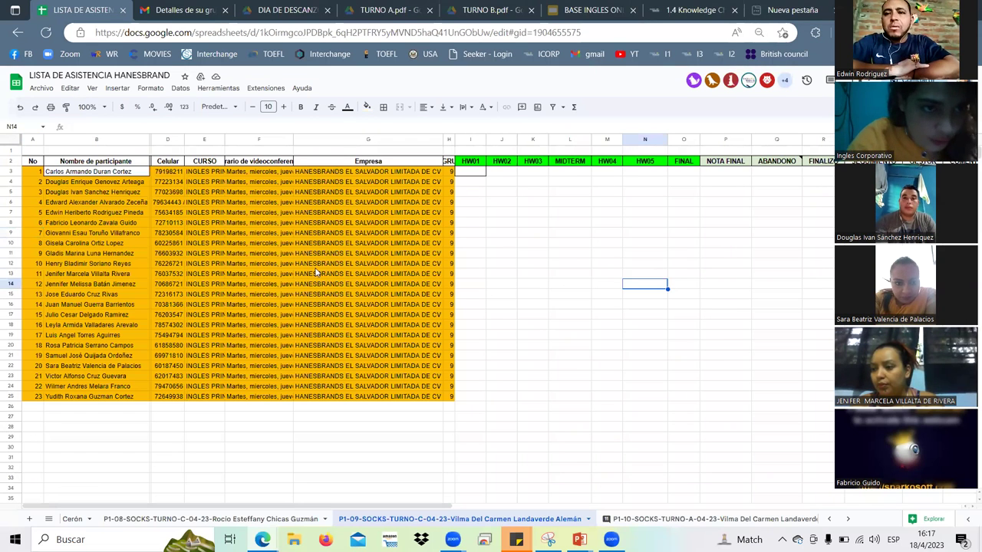
Step: Enter 1 as the first participant's attendance in the MARTES 18 column, cell V3
left_click(770, 163)
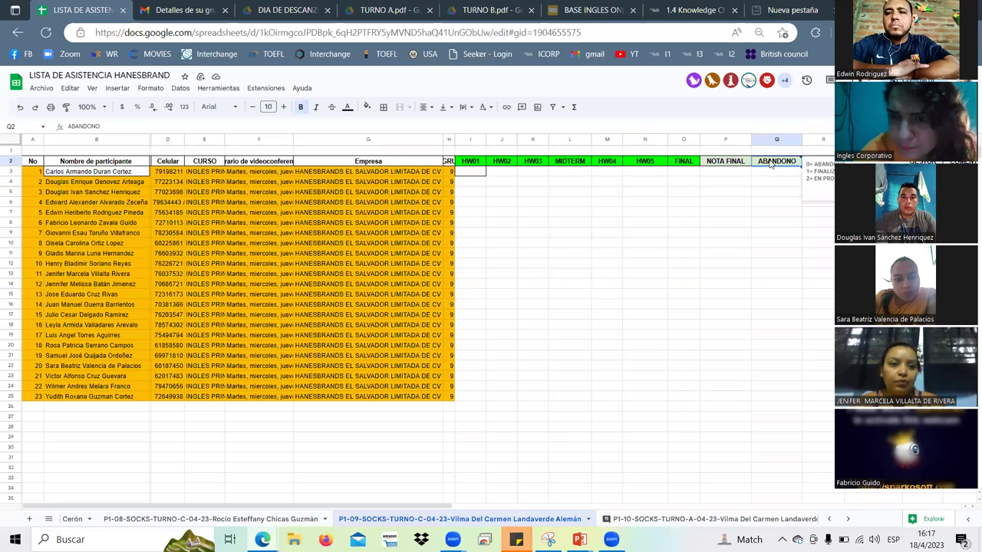
key("Right")
key("Right")
key("Right")
key("Right")
key("Right")
key("Left")
key("Right")
key("Down")
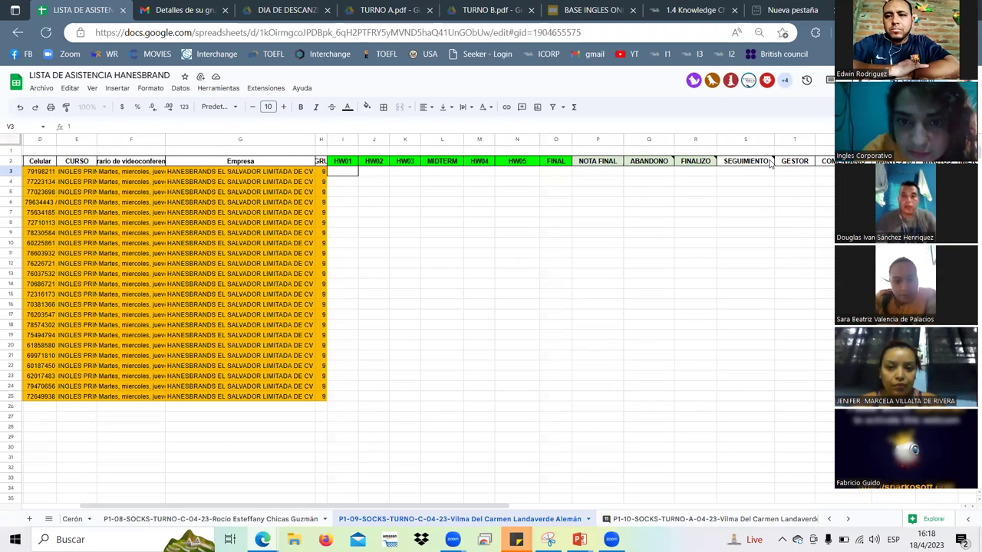
key("Return")
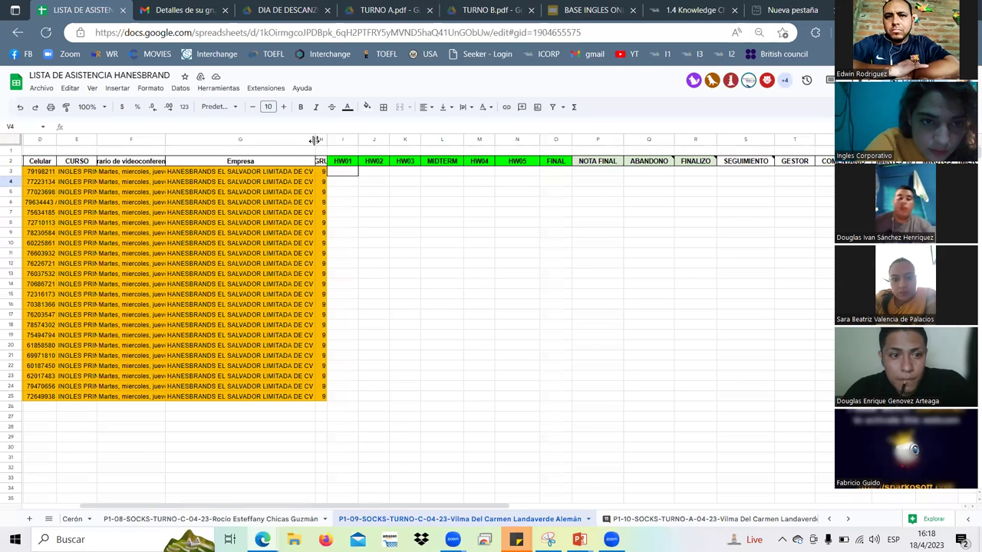
Step: Narrow the Empresa column to the width of its heading and return to the third participant's row at column A
left_click_drag(315, 141, 195, 140)
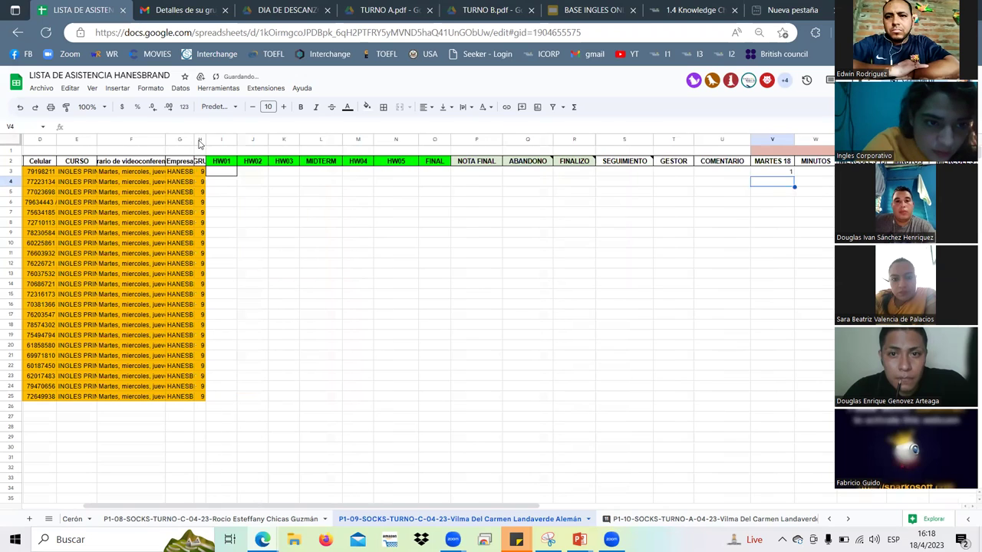
left_click(123, 188)
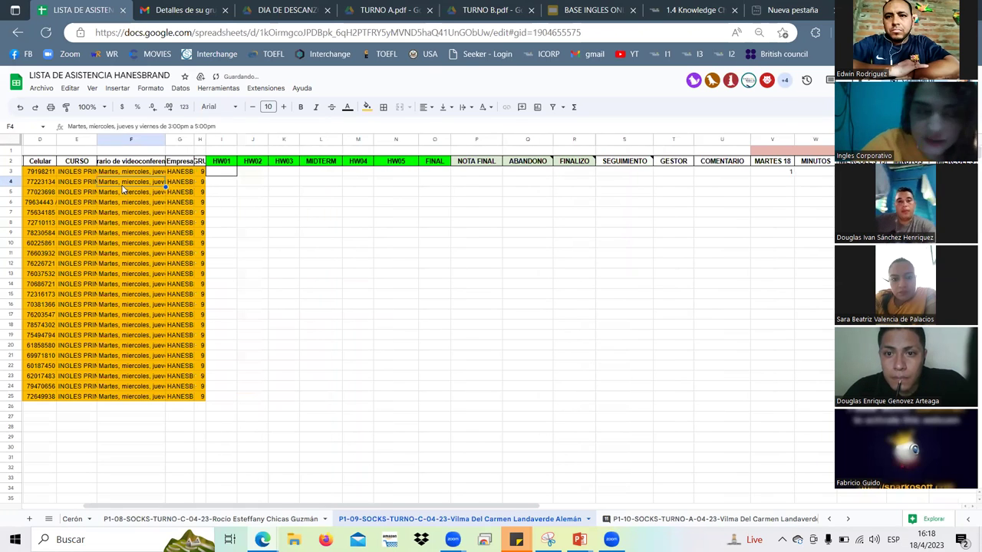
key("Home")
key("Down")
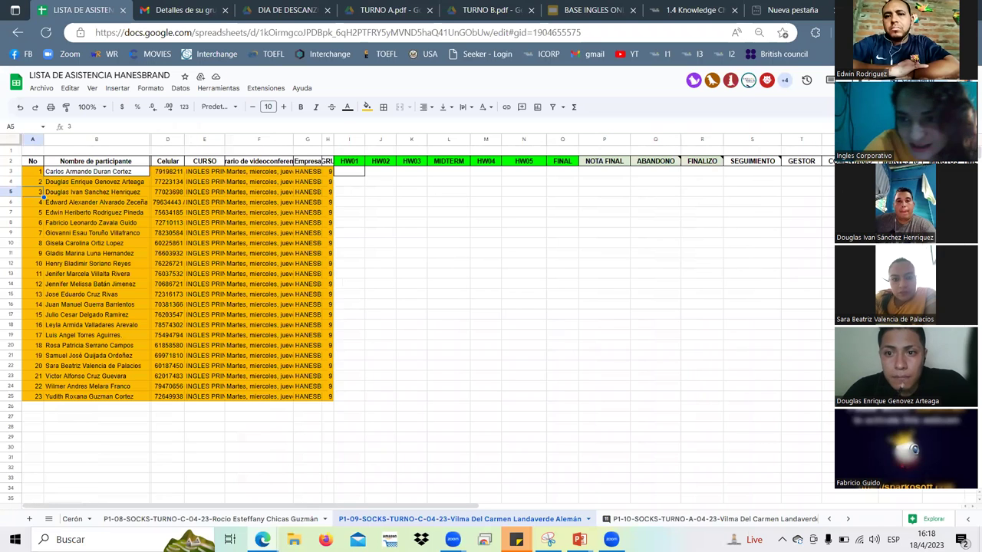
Step: Record the fourth, fifth and sixth participants' MARTES 18 attendance by entering 1, 1 and 0 in cells V6, V7 and V8
key("End")
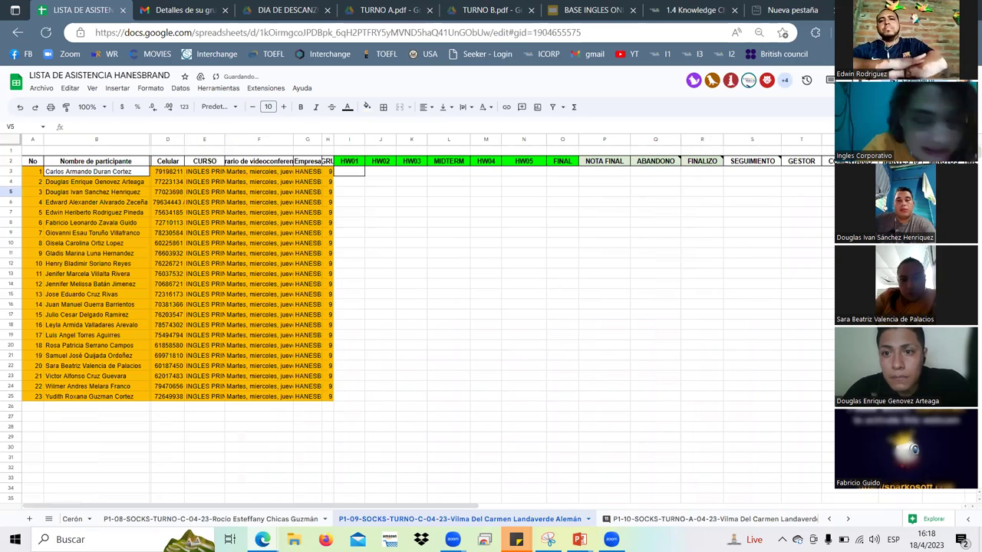
key("Down")
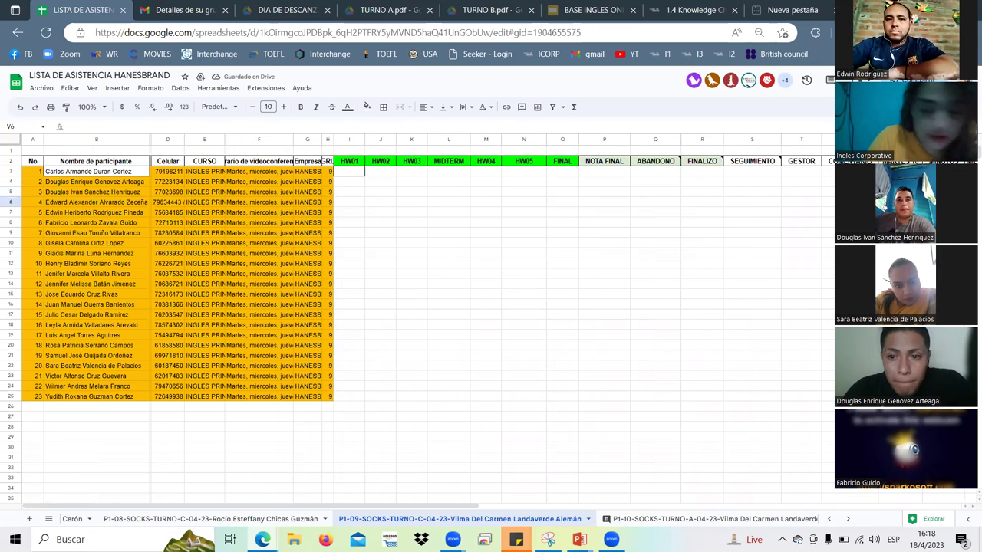
type("1")
key("Return")
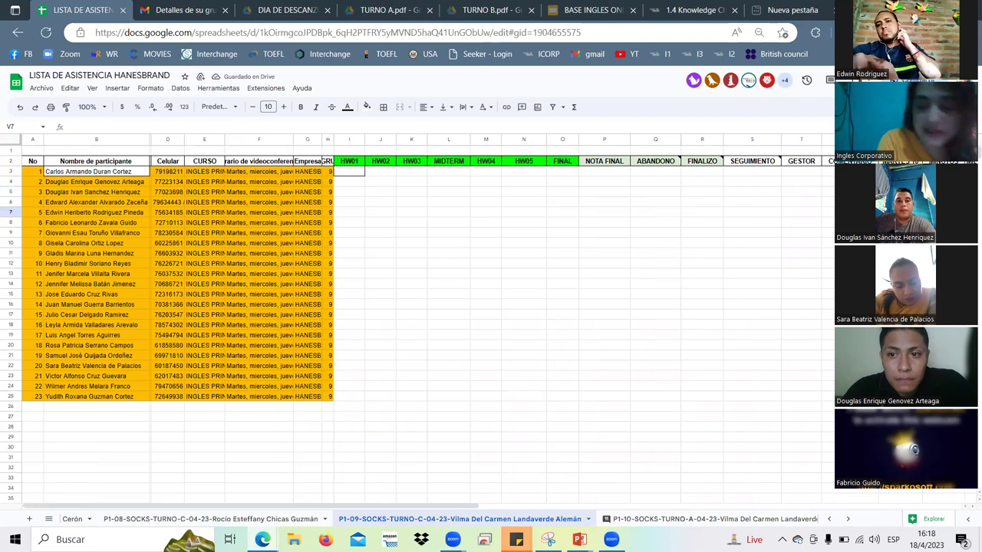
type("1")
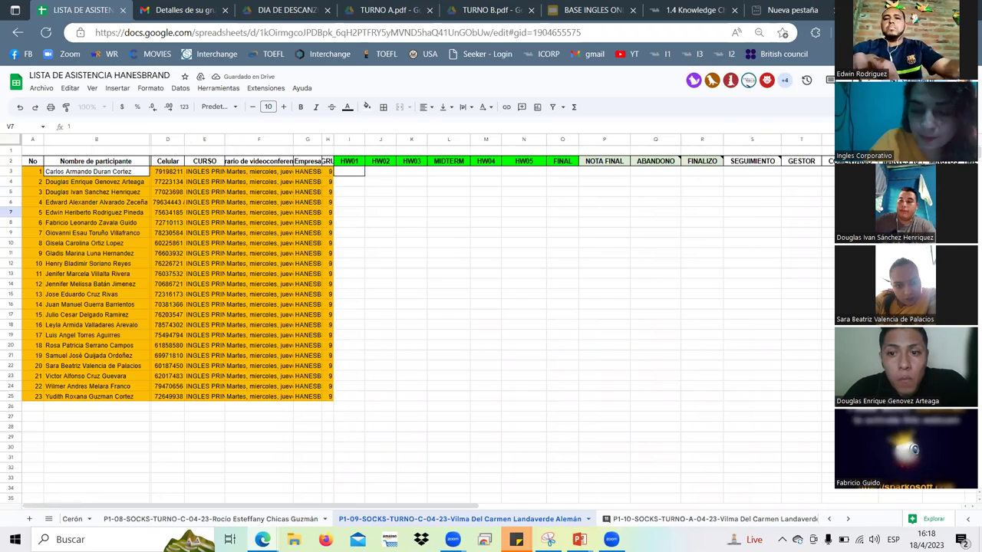
key("Return")
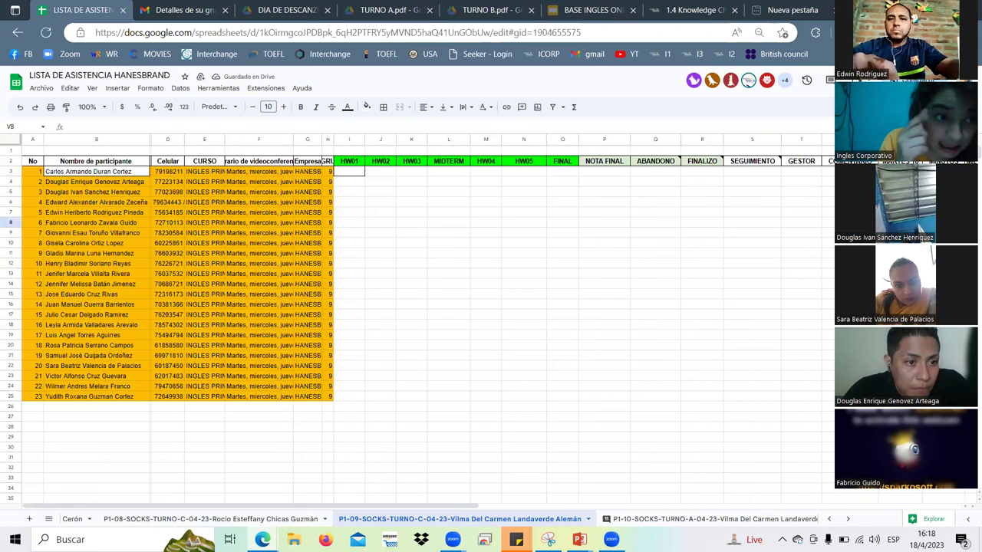
type("0")
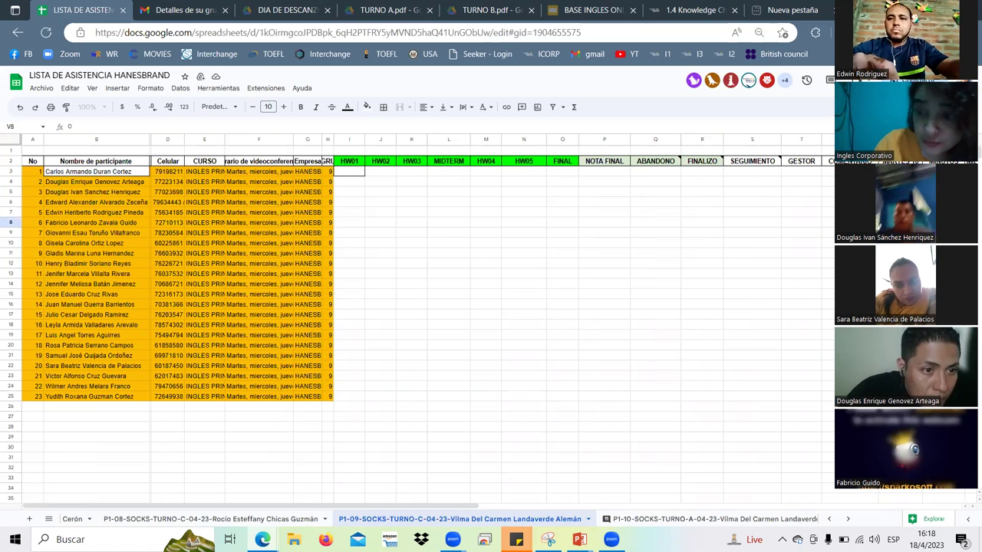
key("Return")
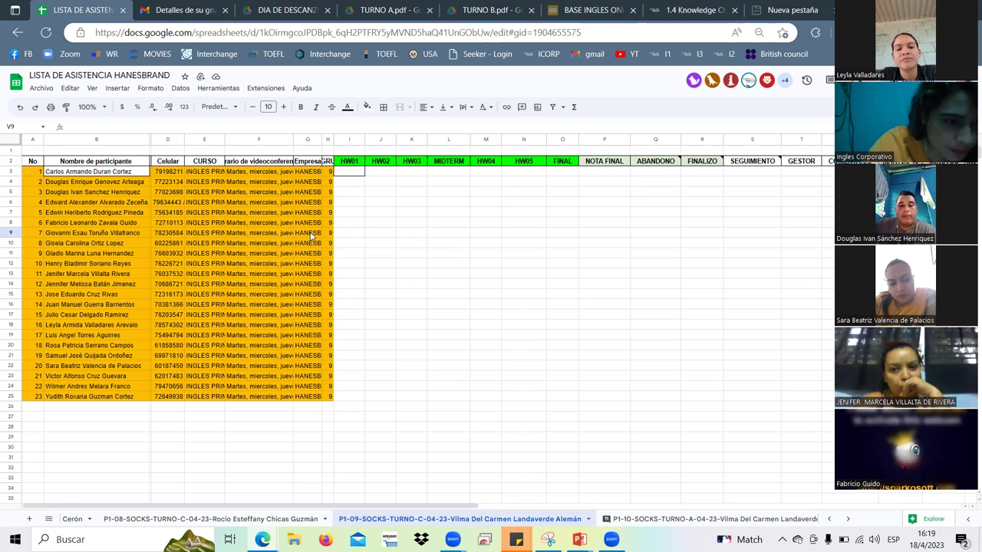
Step: Enter 1 as the seventh participant's attendance in cell V9 of the MARTES 18 column
left_click(108, 233)
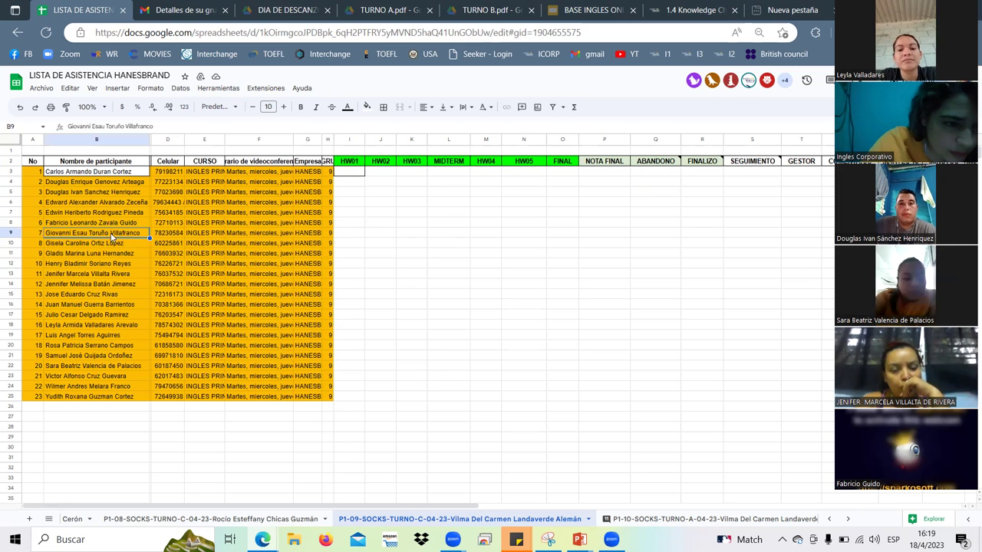
left_click(114, 244)
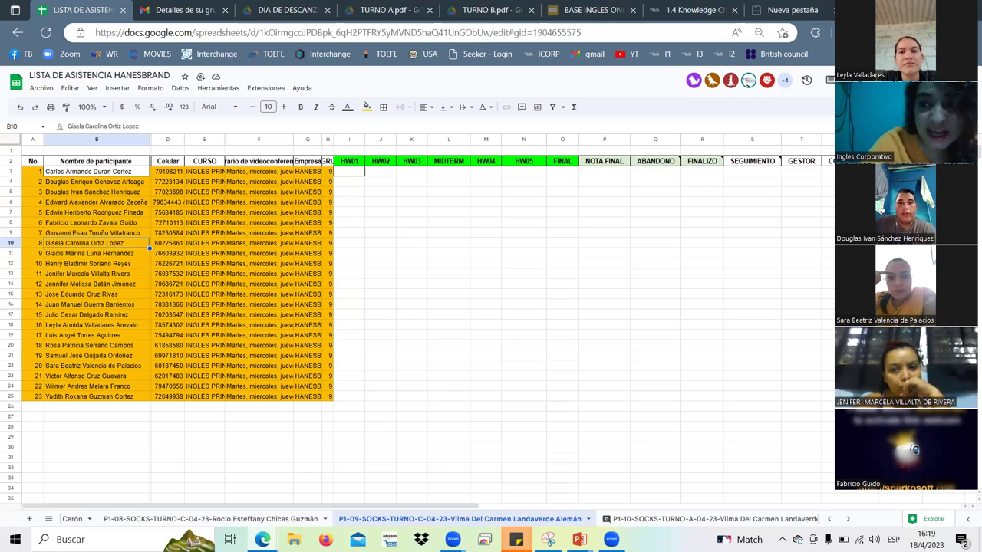
left_click(11, 233)
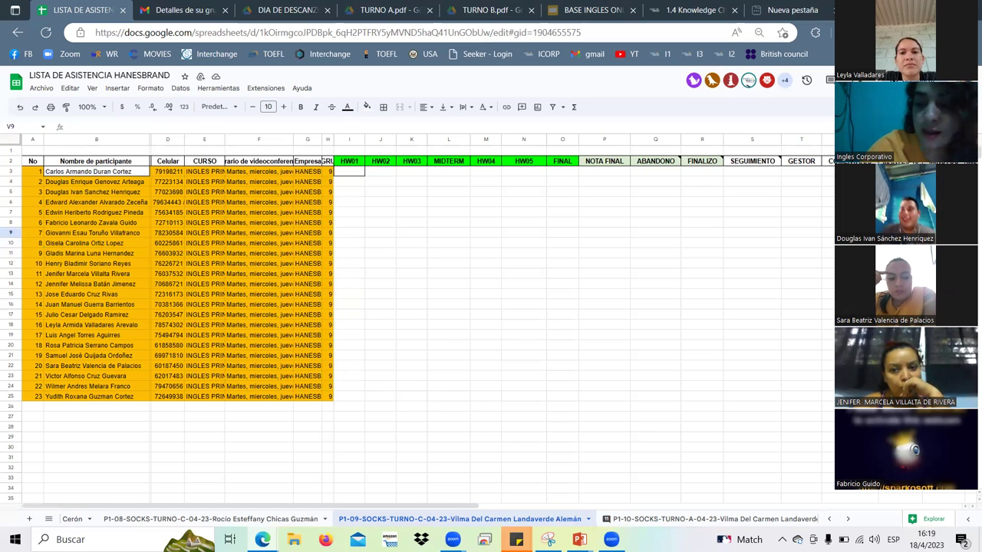
left_click(11, 242)
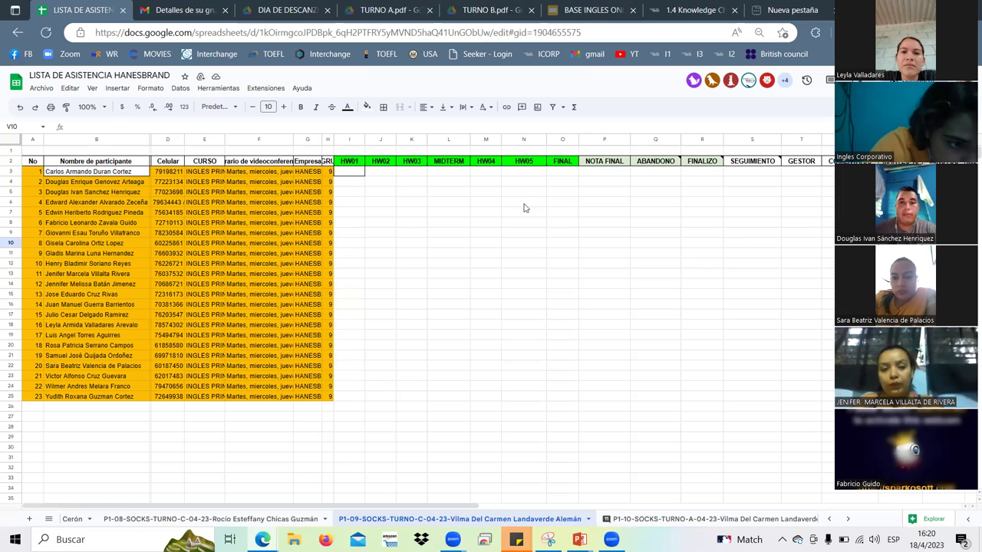
left_click(12, 232)
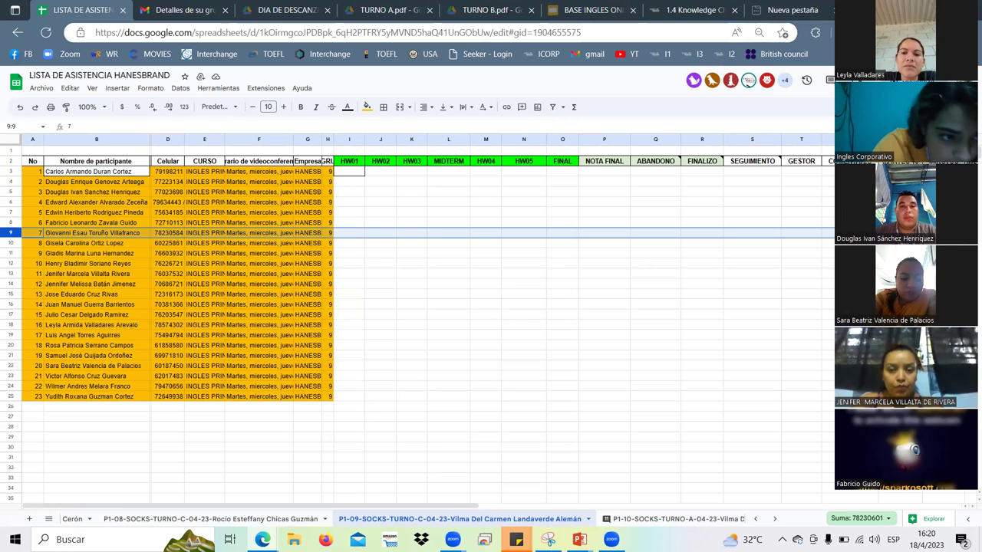
key("End")
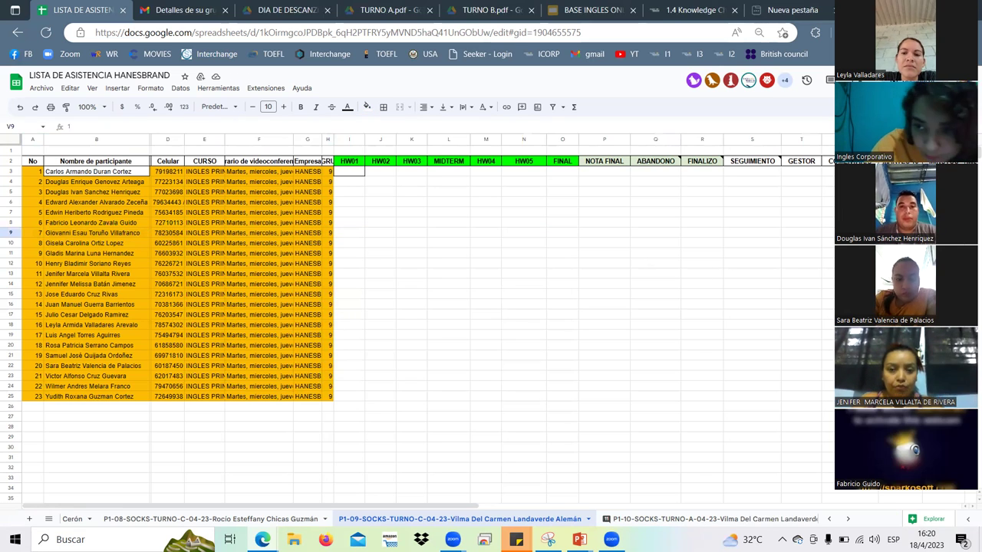
type("1")
key("Return")
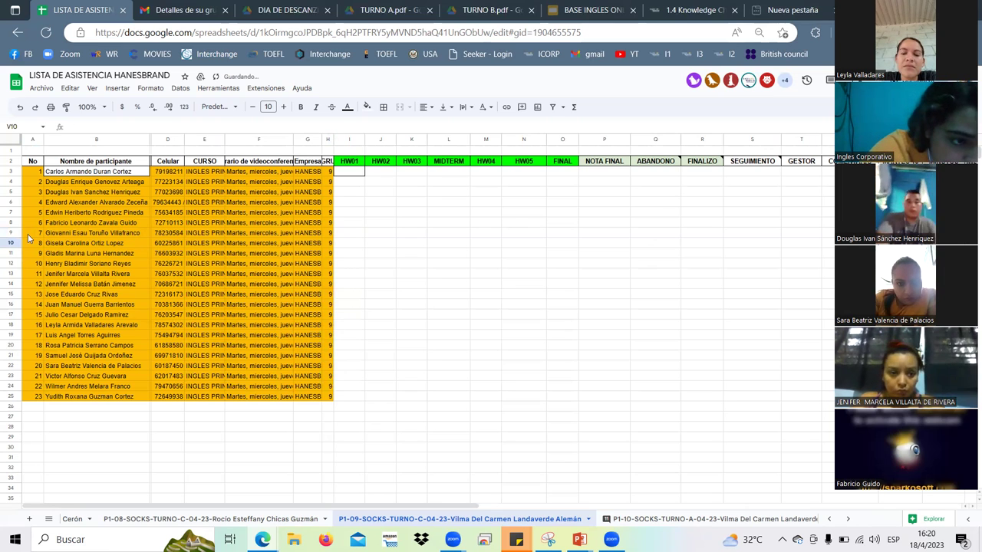
Step: Enter 1 as the MARTES 18 attendance of the eighth and ninth participants, in cells V10 and V11
scroll(23, 230, "down", 1)
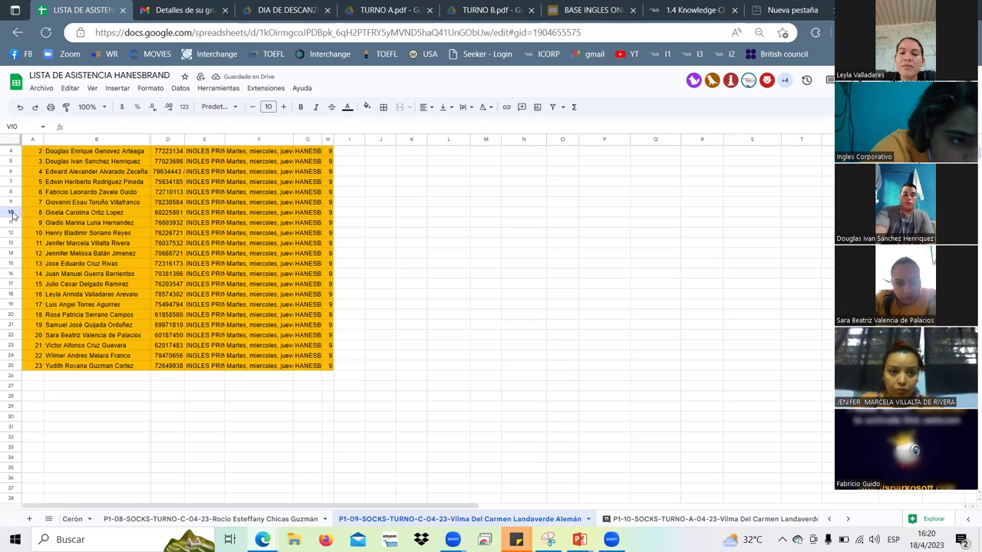
left_click(11, 213)
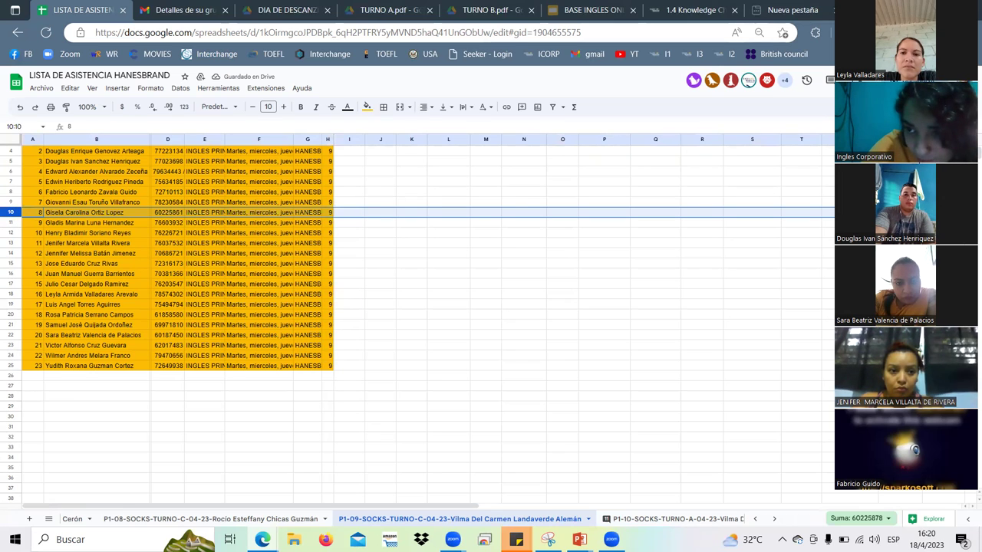
key("End")
type("1")
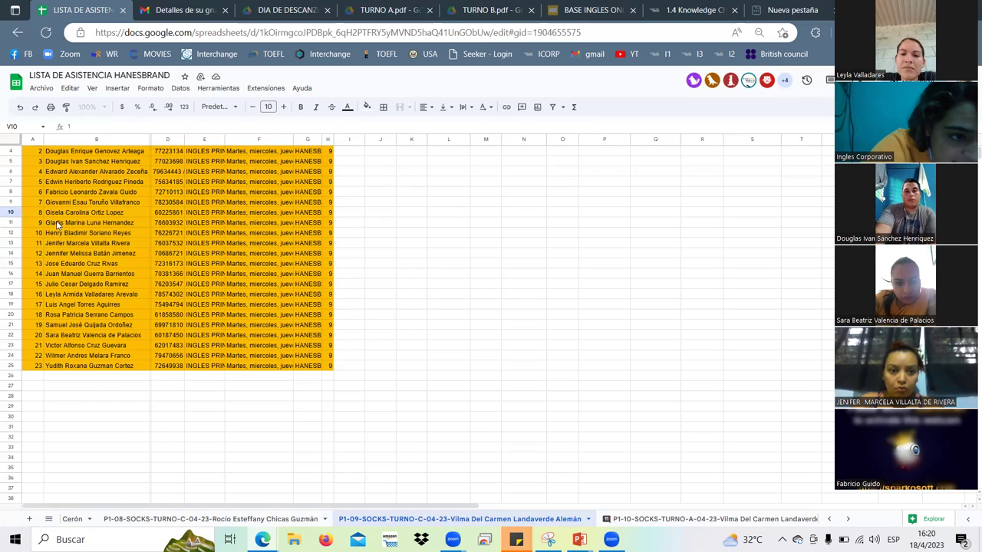
left_click(11, 223)
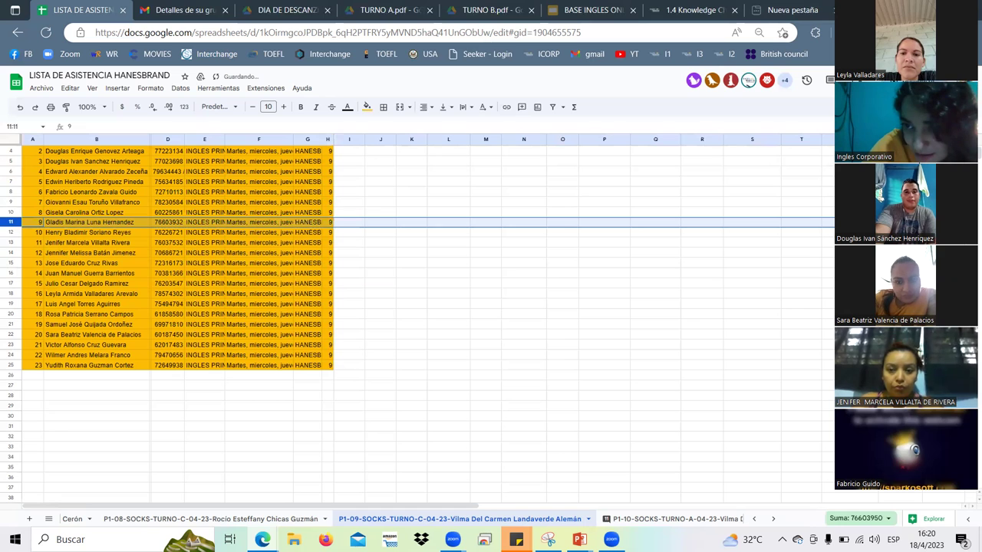
key("Escape")
type("1")
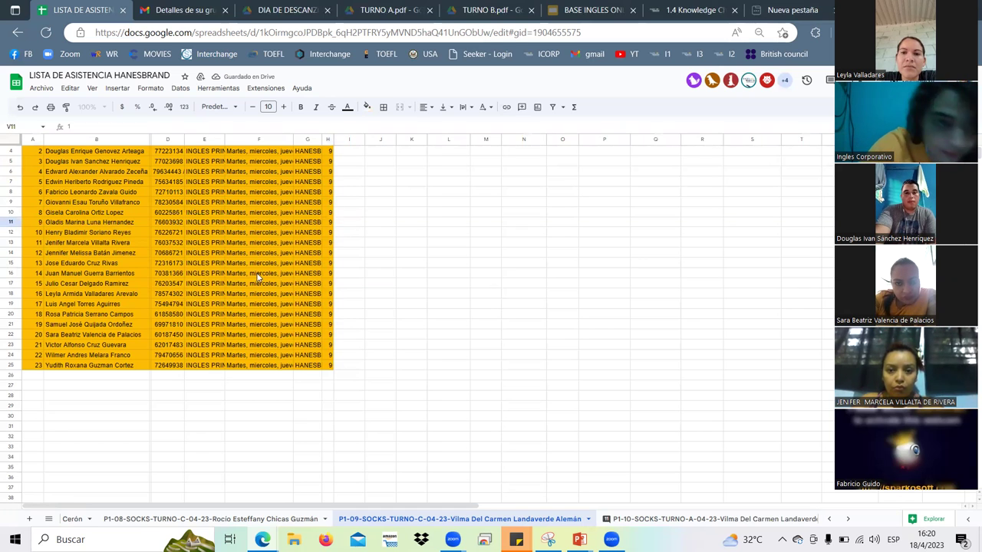
Step: Enter 0 as the tenth participant's MARTES 18 attendance in cell V12
left_click(90, 234)
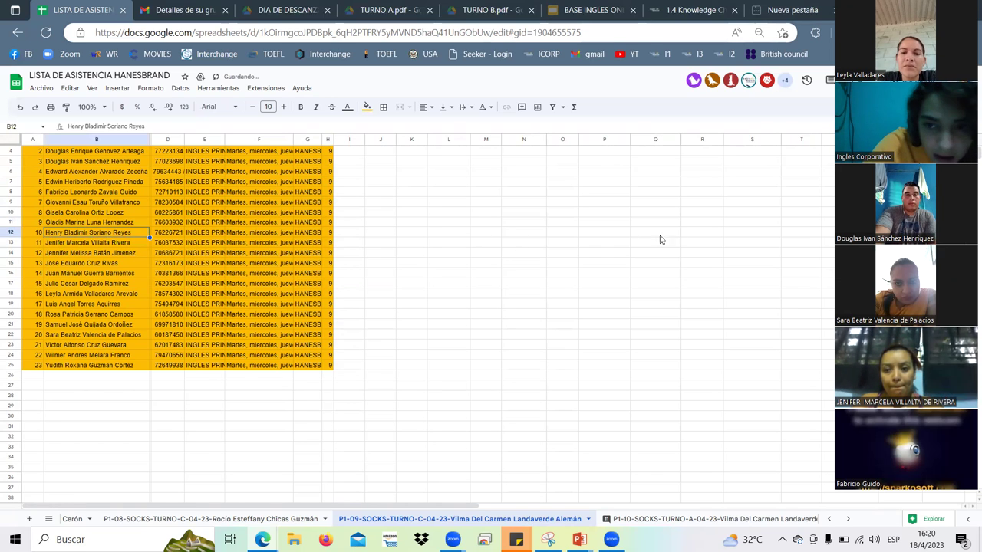
left_click(11, 232)
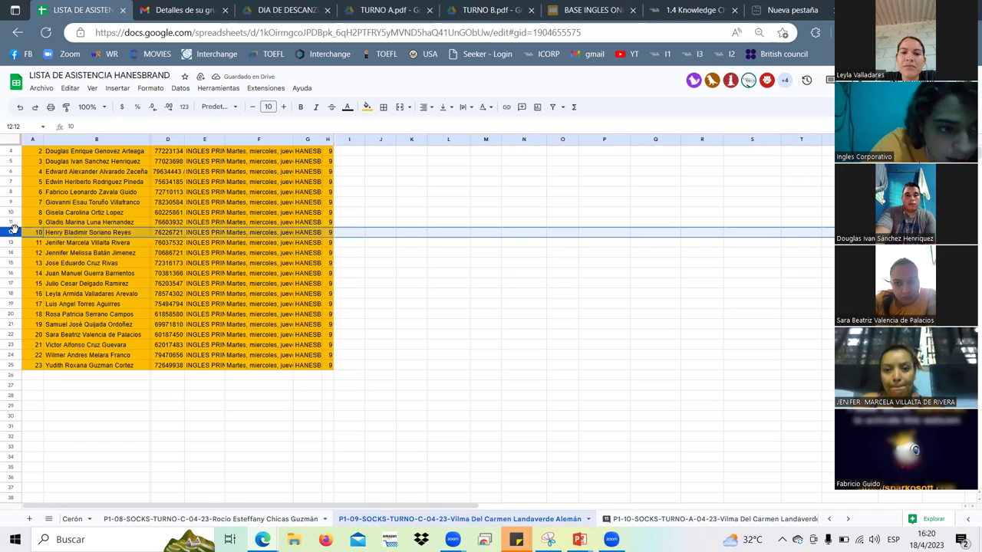
key("End")
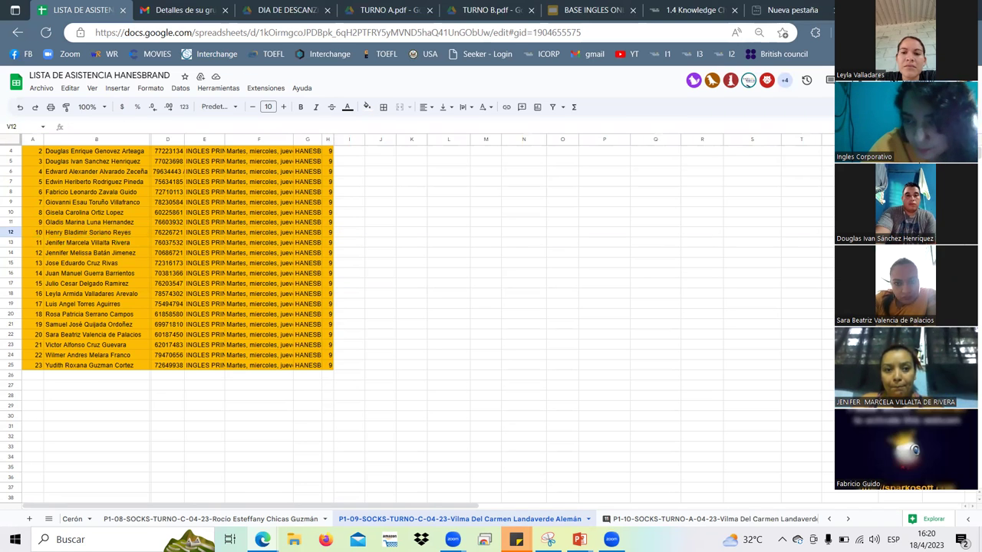
type("0")
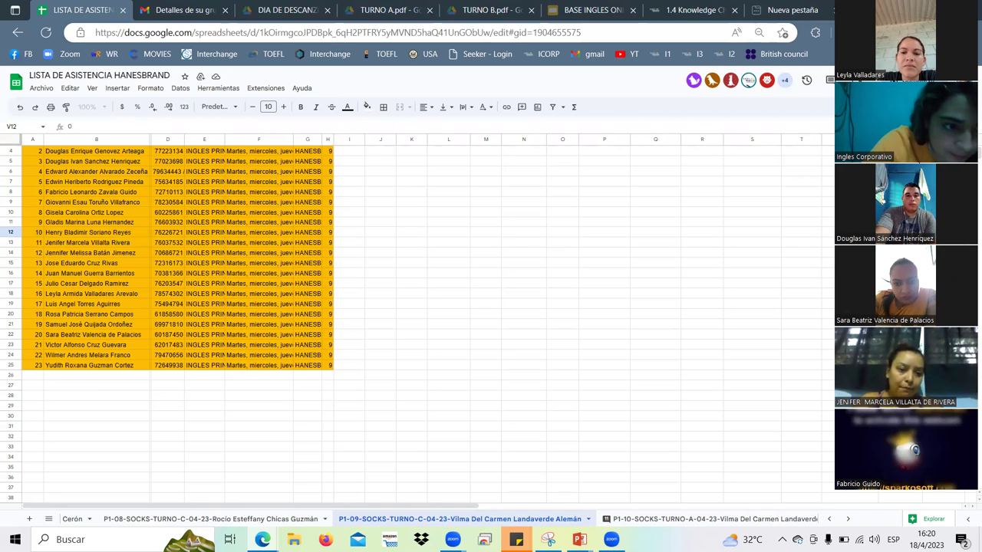
left_click(827, 395)
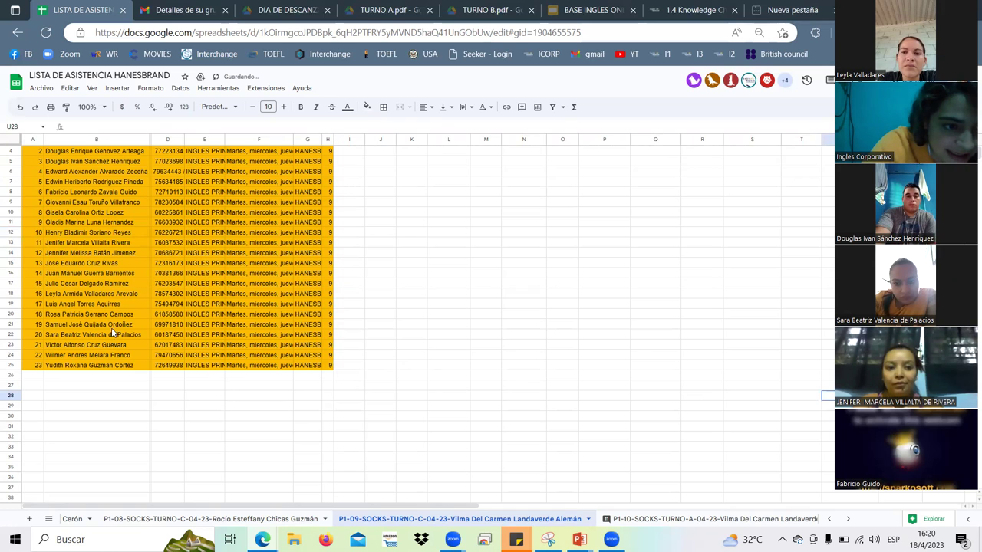
Step: Enter 1 for the eleventh participant in cell V13 and 0 for the twelfth in cell V14 of the MARTES 18 column
left_click(18, 243)
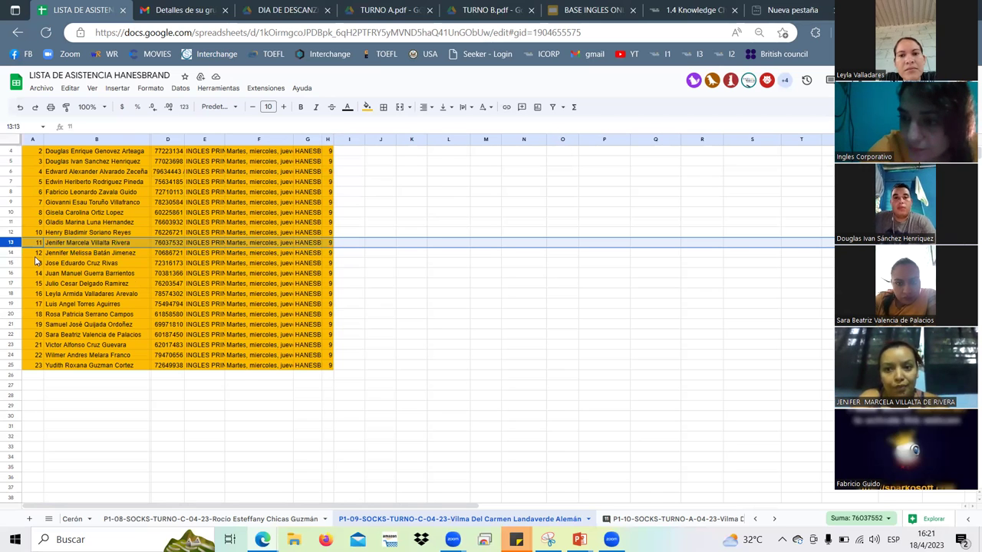
key("Right")
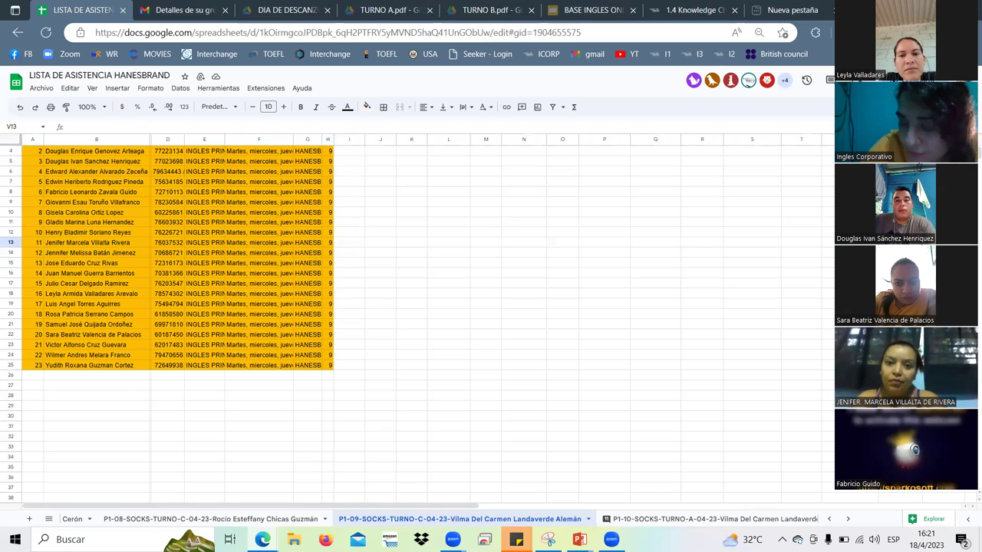
type("1")
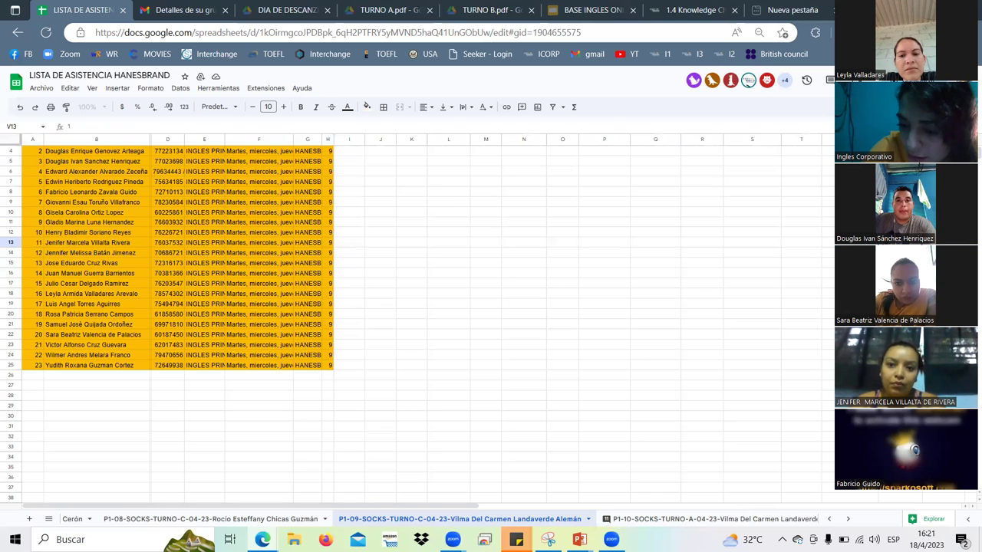
key("Return")
type("0")
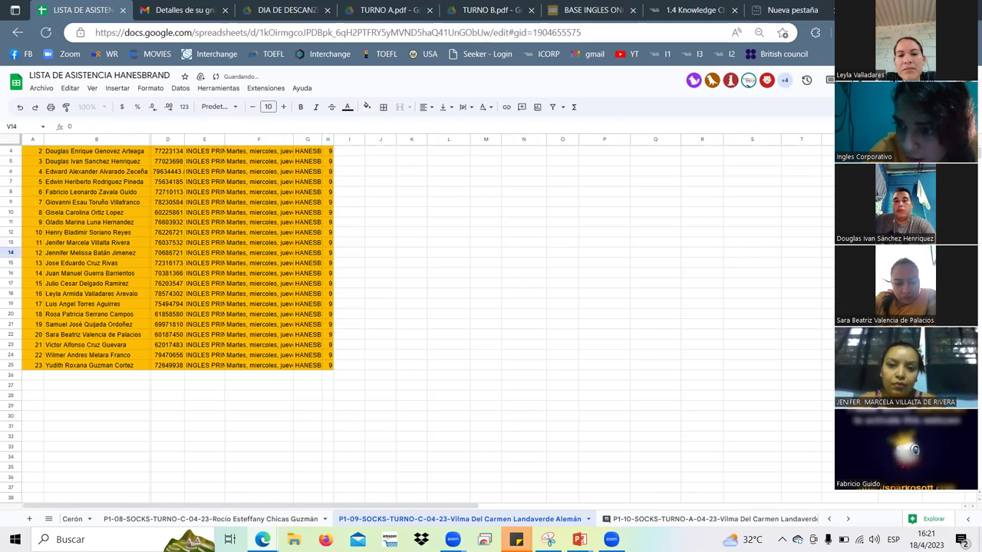
key("Return")
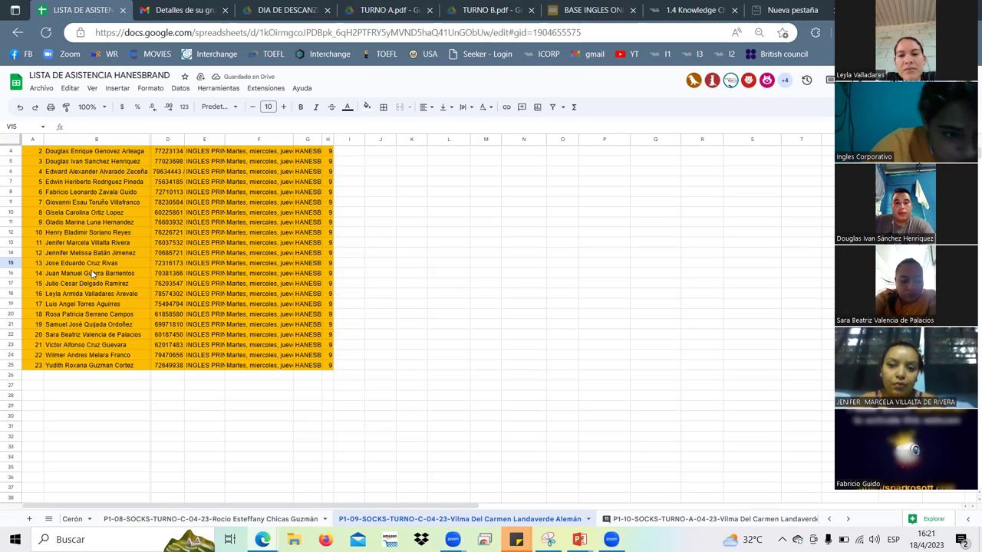
Step: Enter 1 for the fourteenth participant in cell V16 and 0 for the fifteenth in cell V17 of the MARTES 18 column
left_click(11, 263)
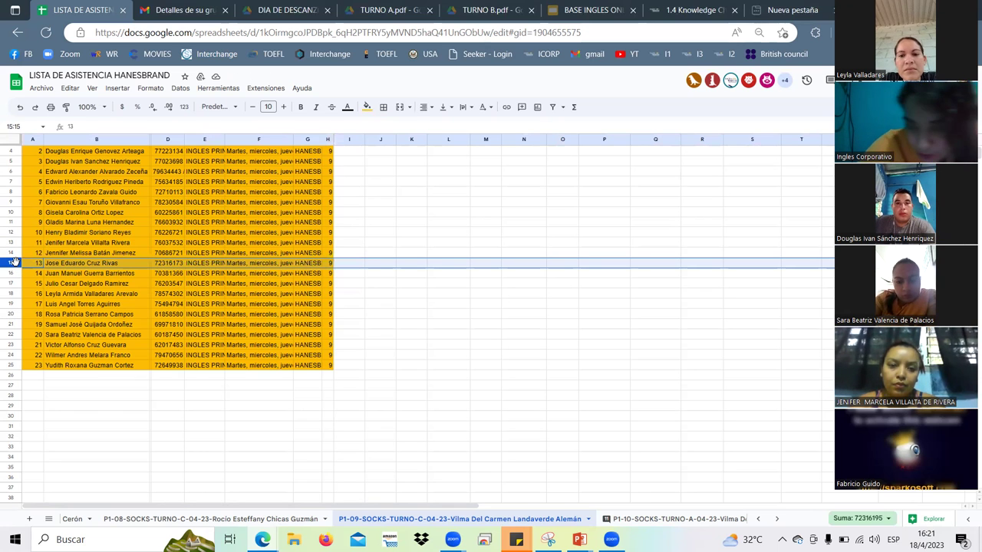
key("End")
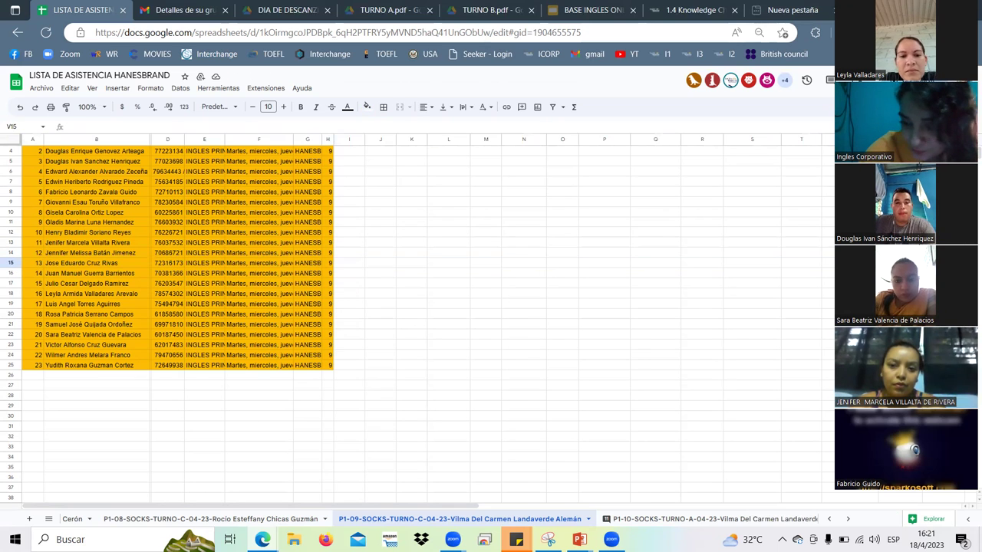
key("Down")
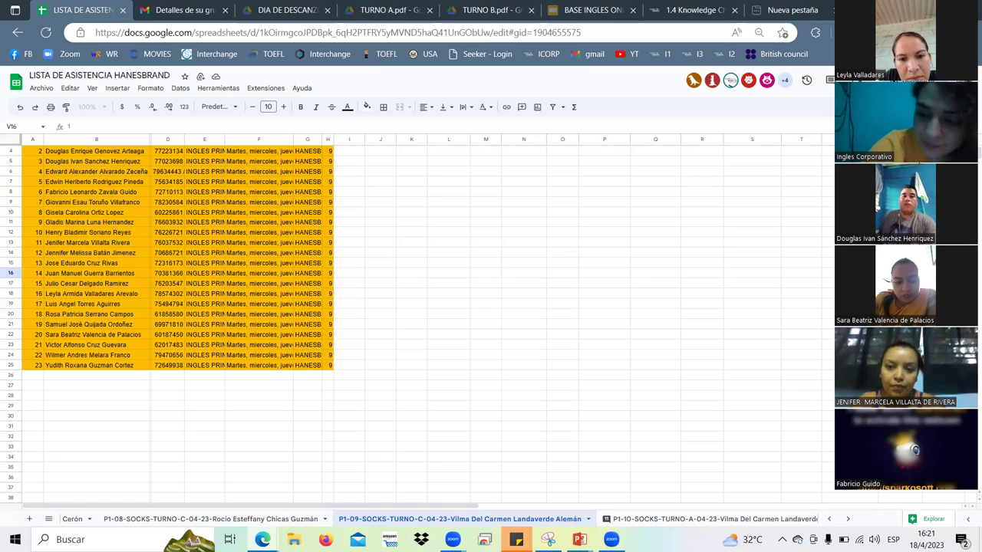
key("Return")
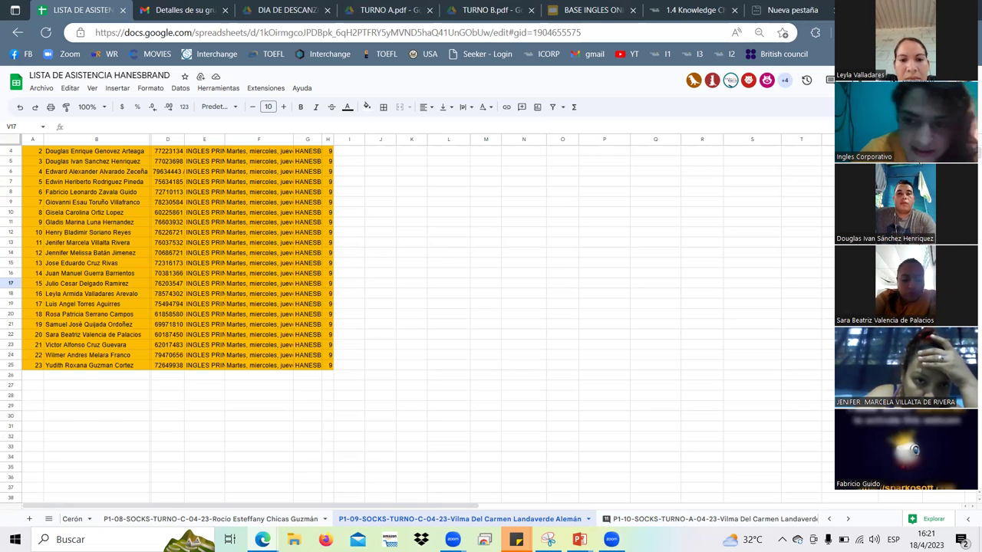
type("0")
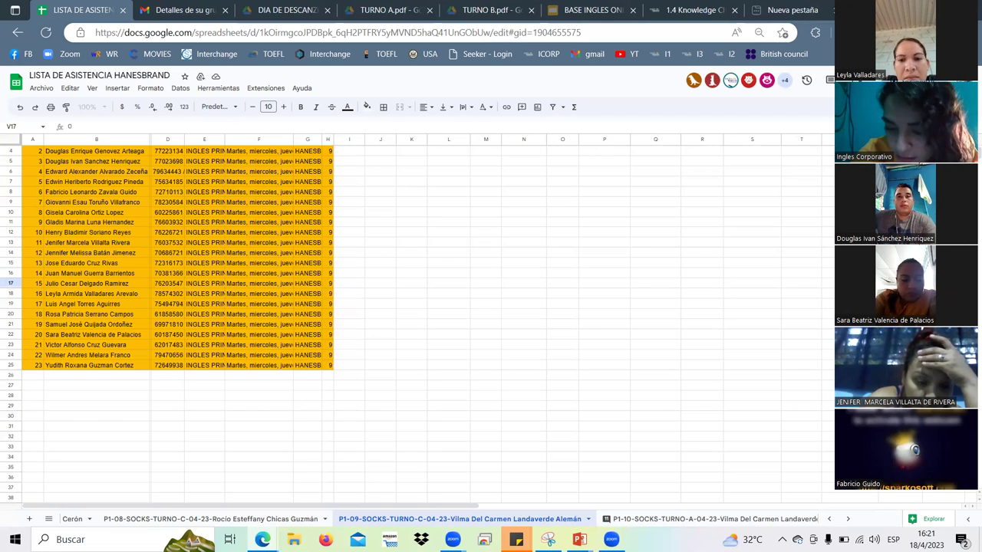
key("Return")
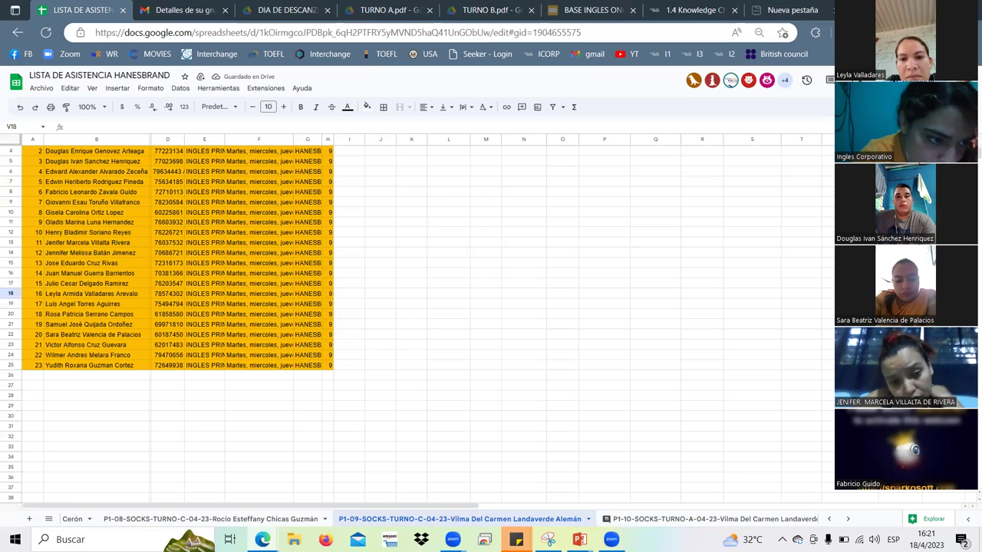
Step: Enter 1 as the MARTES 18 attendance of the sixteenth and seventeenth participants, in cells V18 and V19
type("1")
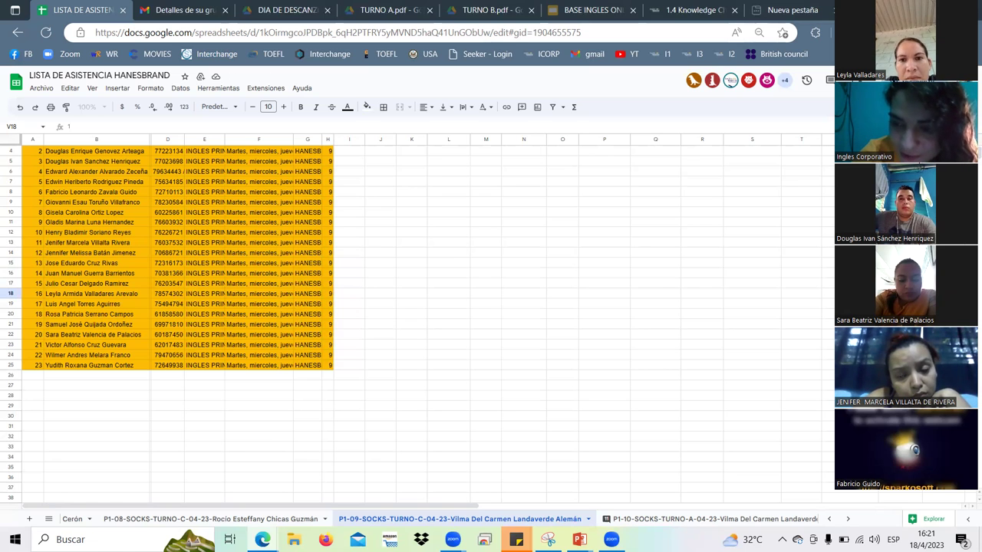
key("Return")
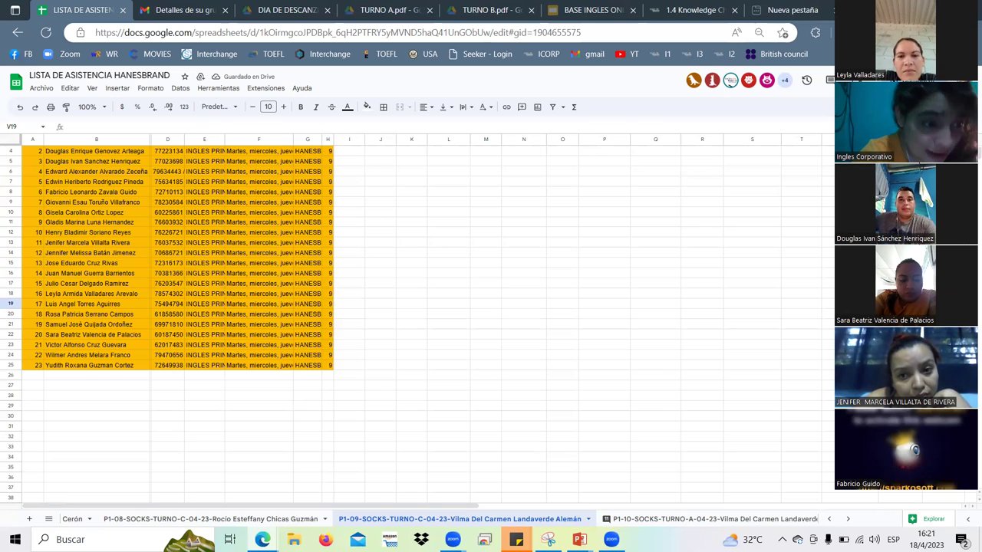
type("1")
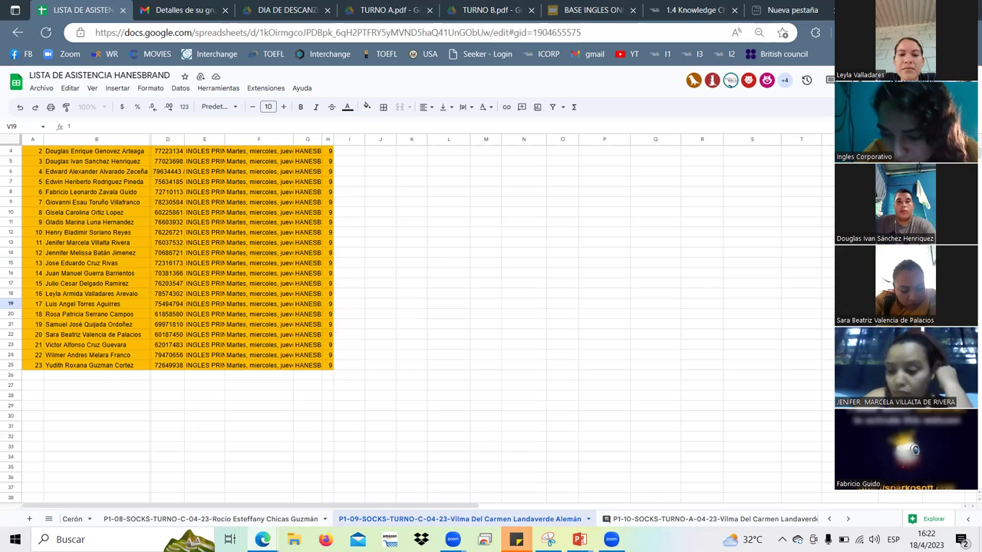
key("Return")
Step: Record the MARTES 18 attendance of the eighteenth to twenty-first participants in cells V20 to V23, with 0 in V21
key("Return")
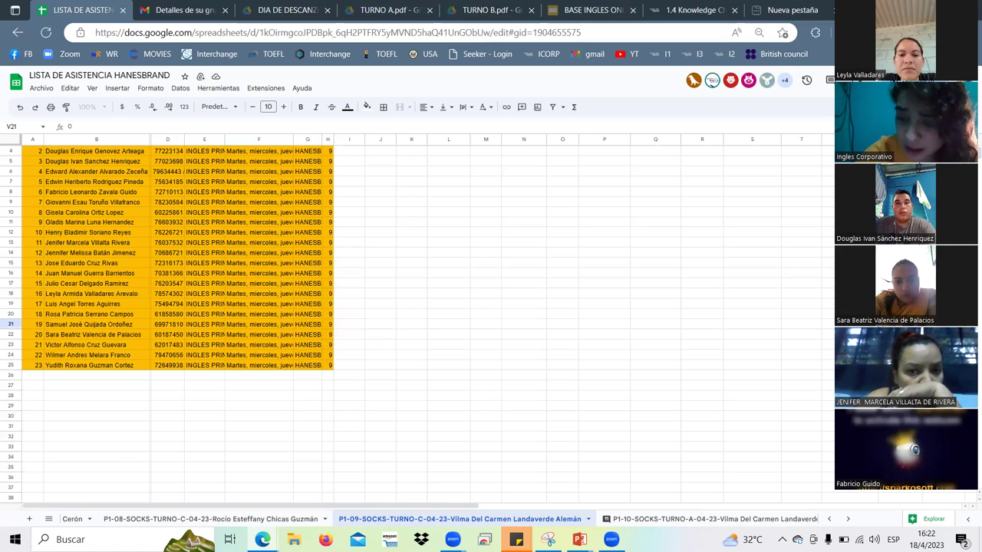
key("Return")
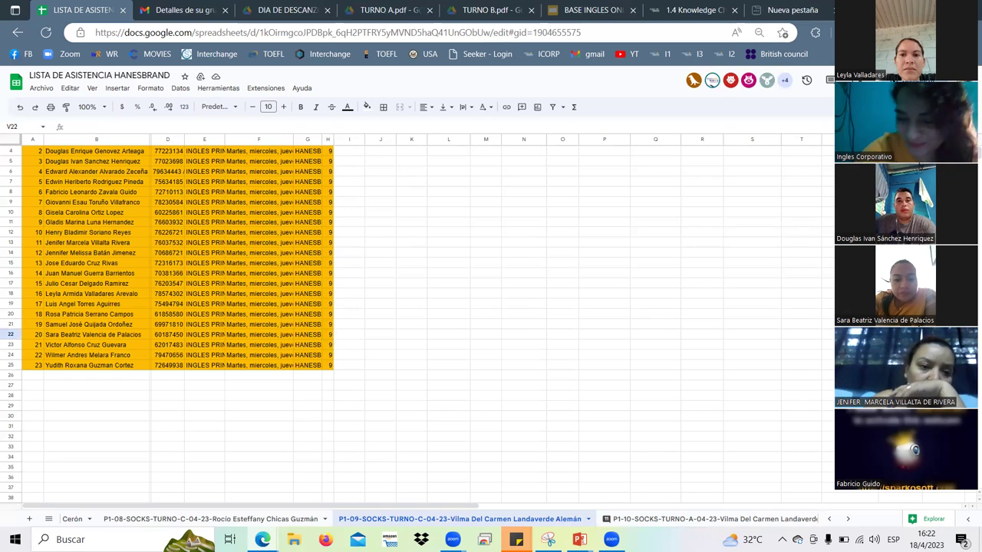
key("Return")
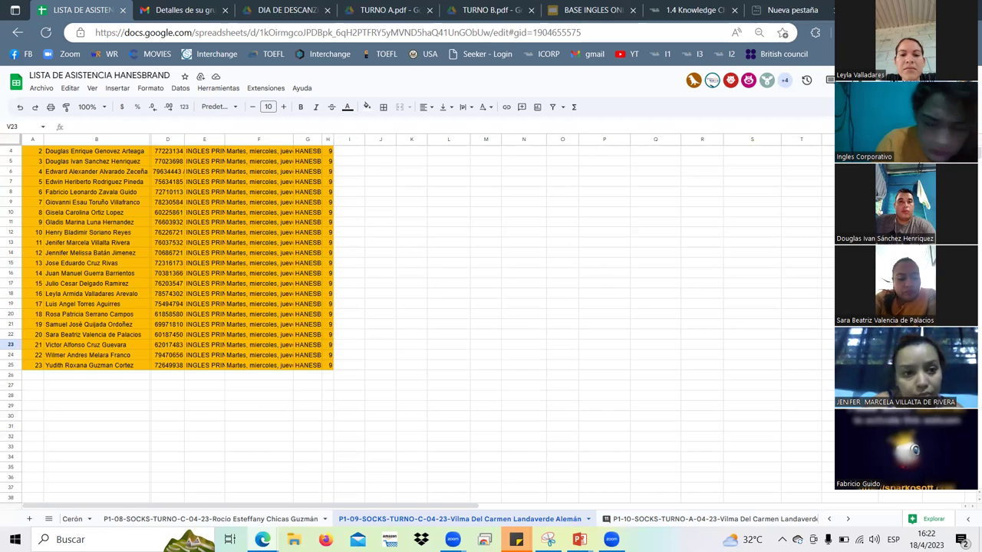
key("Return")
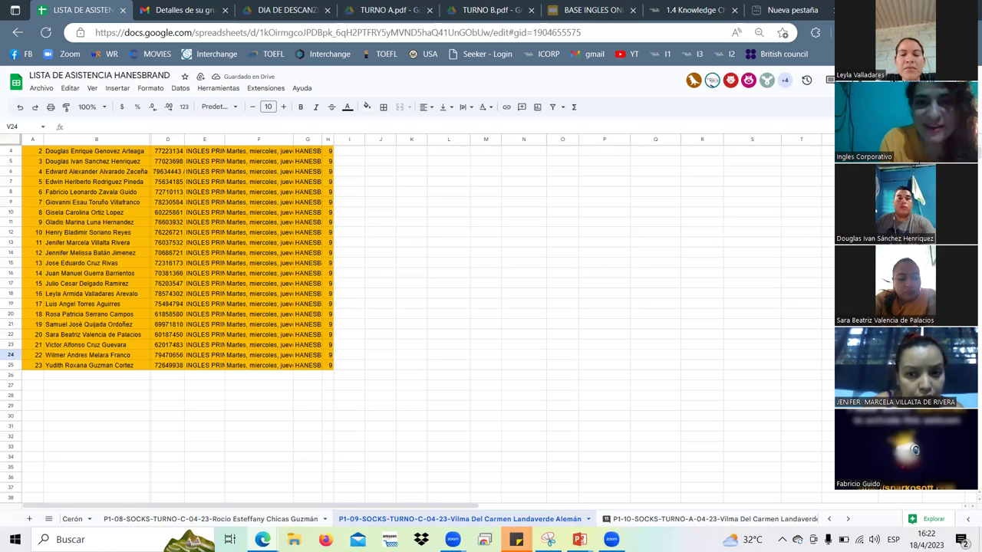
Step: Enter 1 for the twenty-second participant in cell V24 and 0 for the twenty-third in cell V25 of the MARTES 18 column
type("1")
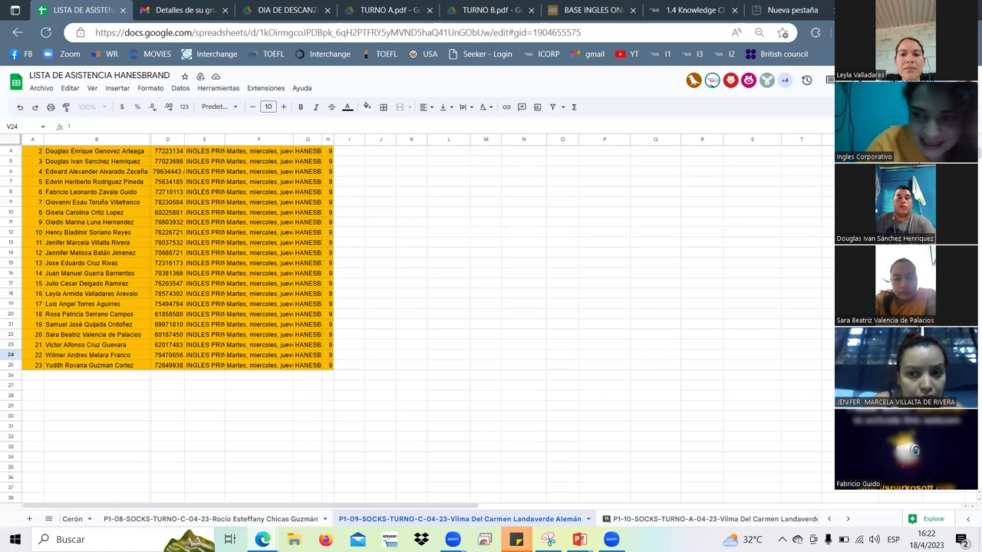
key("Return")
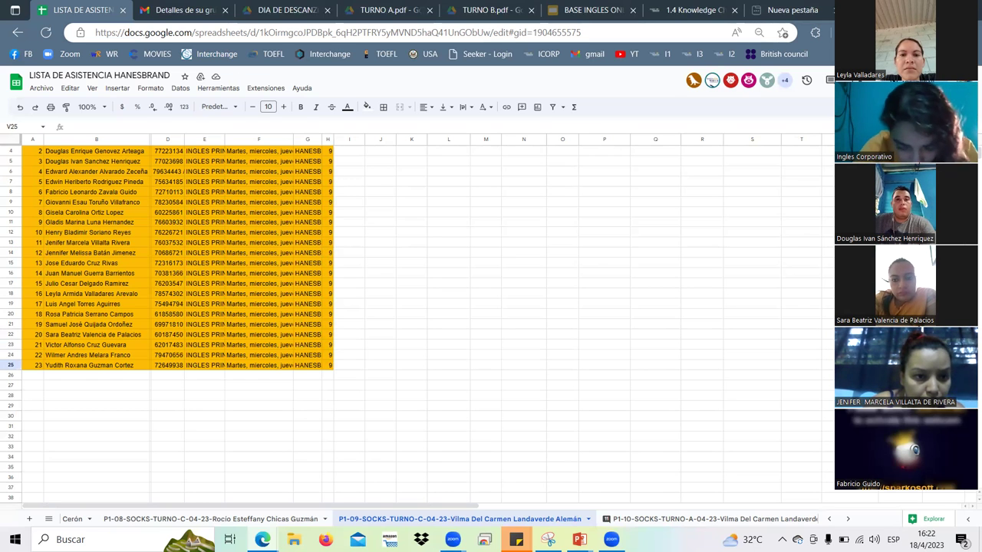
type("0")
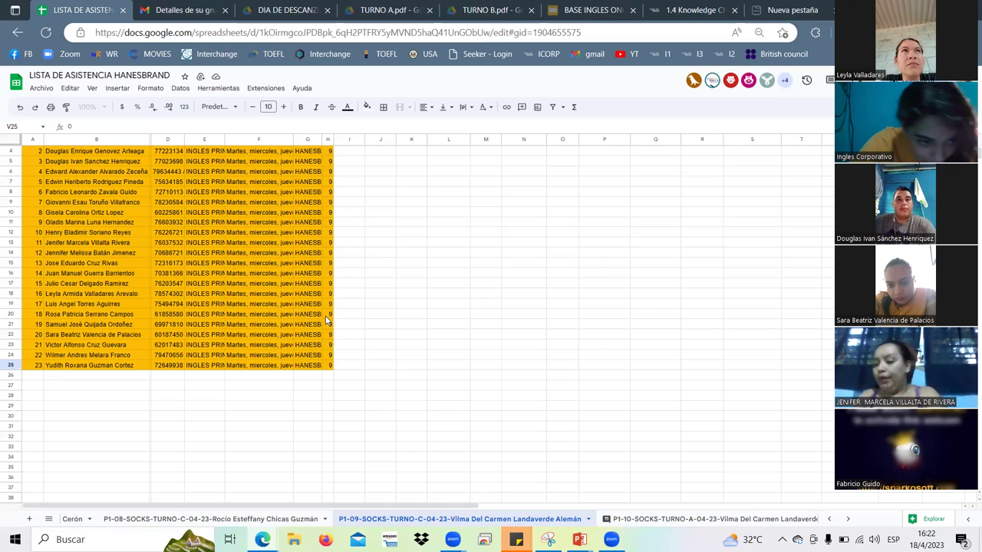
left_click(33, 397)
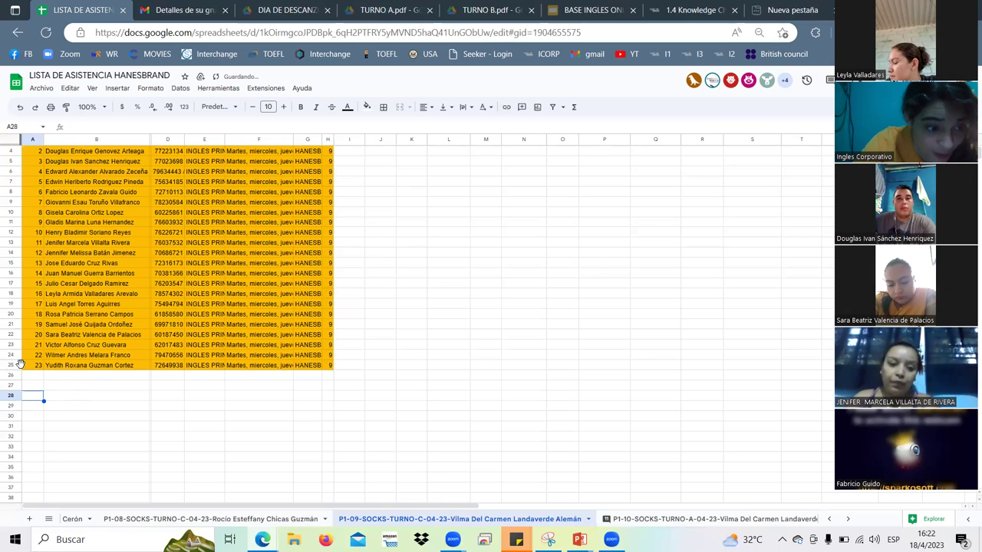
left_click(17, 365)
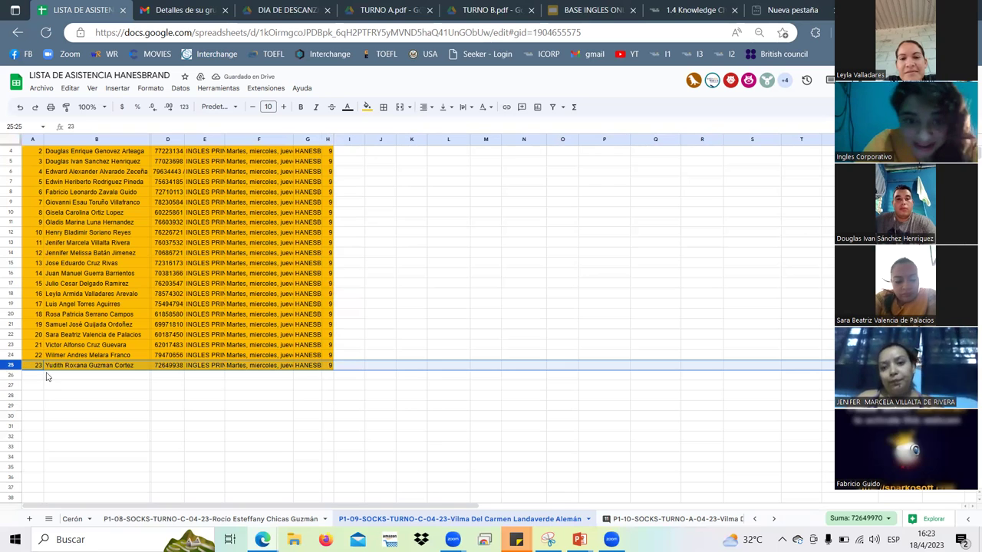
left_click(487, 397)
scroll(487, 396, "up", 1)
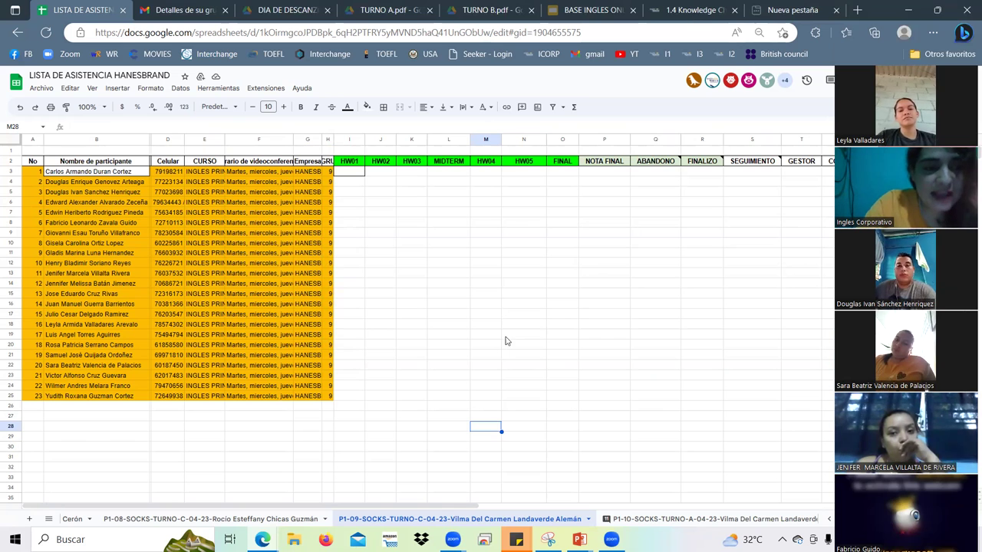
Step: Switch to the 1.4 Knowledge Check course page and answer the first possessives blank with "my"
key("ctrl+7")
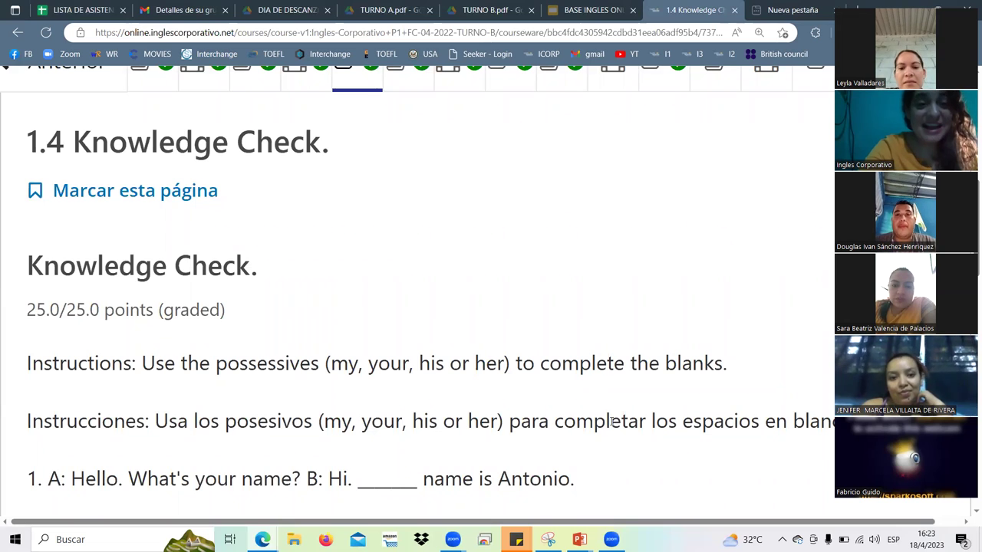
scroll(418, 414, "down", 2)
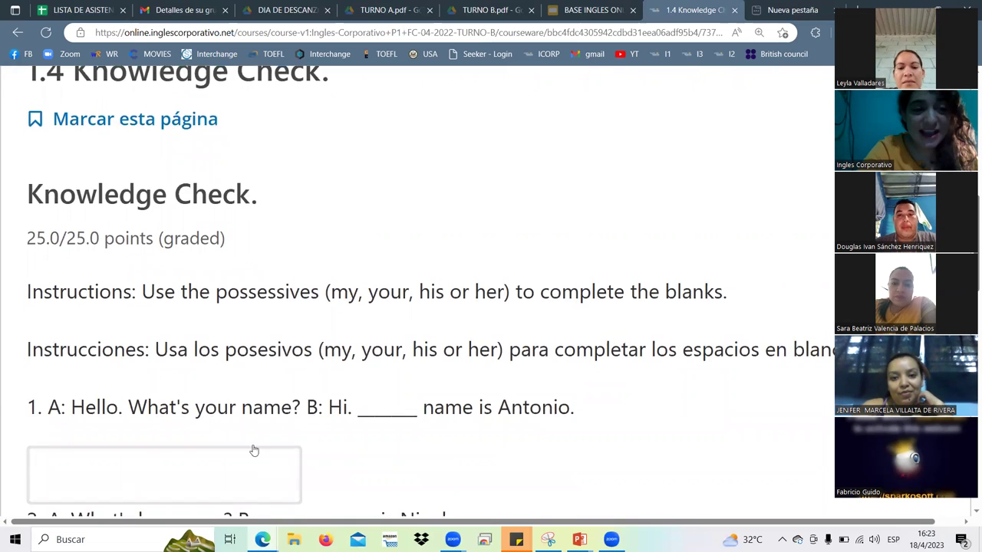
left_click(245, 414)
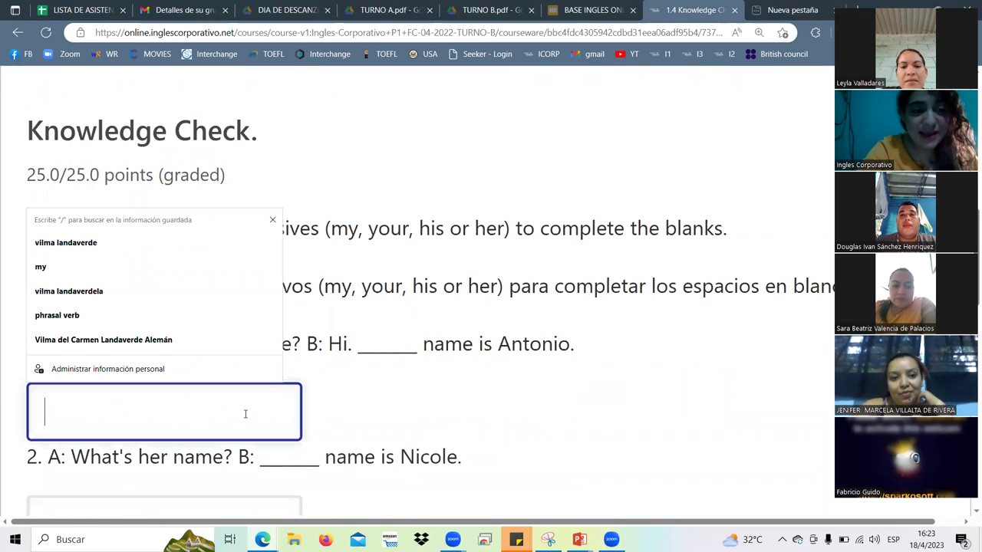
left_click(150, 268)
left_click(567, 391)
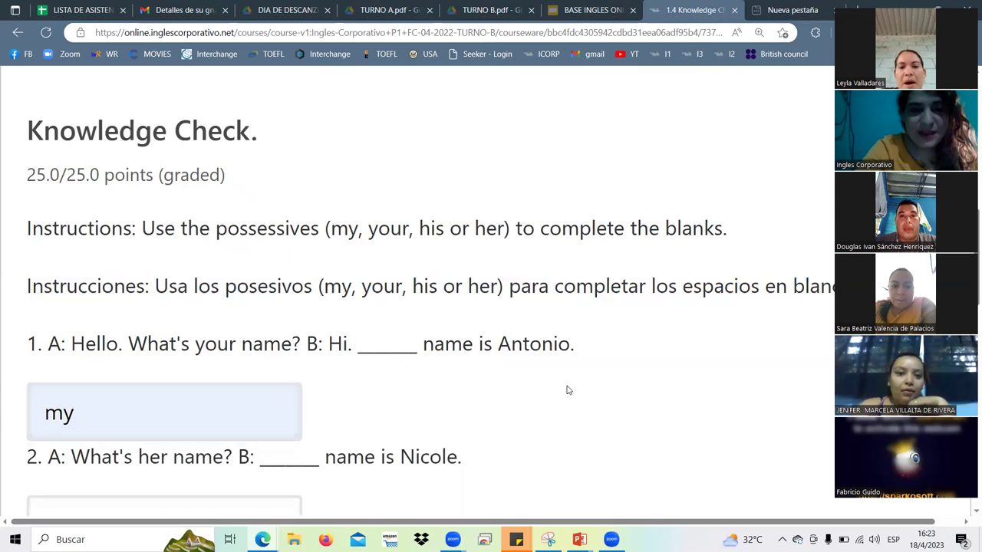
Step: Answer the second Knowledge Check blank with "her" and the third with "his"
scroll(568, 390, "down", 1)
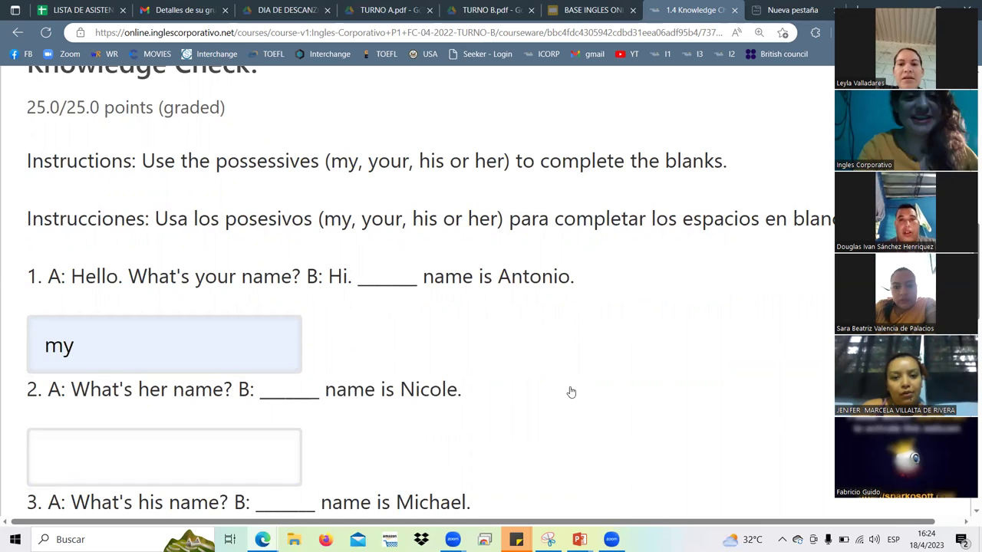
left_click(133, 457)
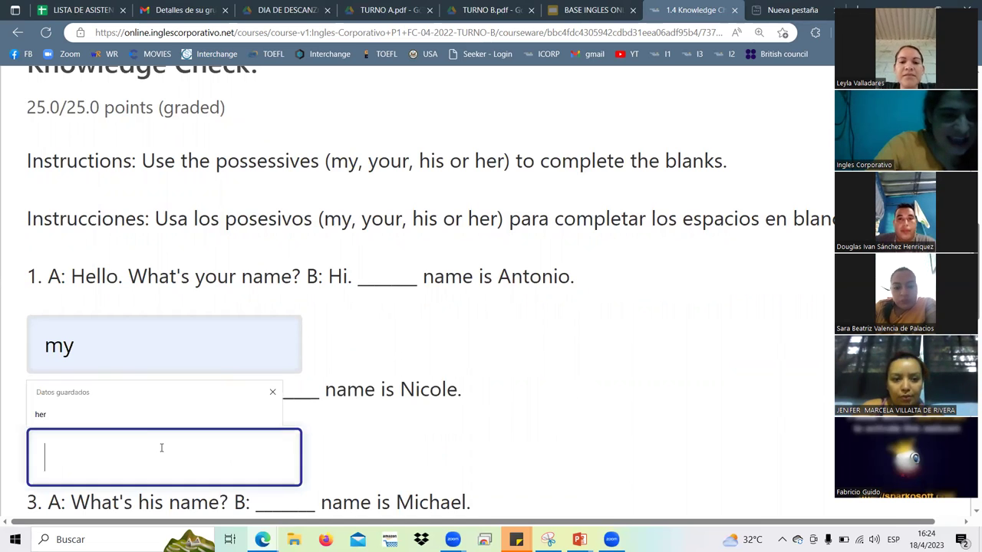
left_click(98, 421)
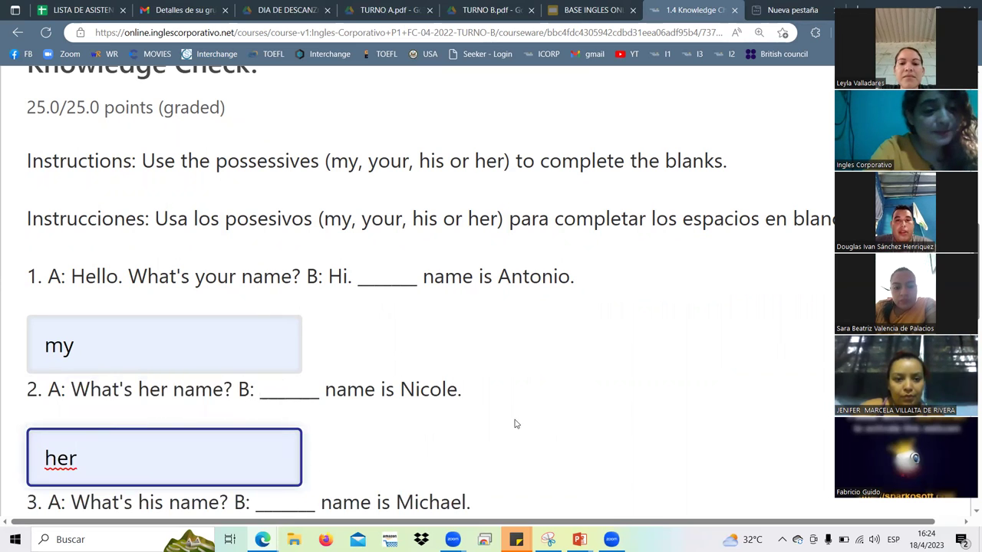
scroll(577, 413, "down", 2)
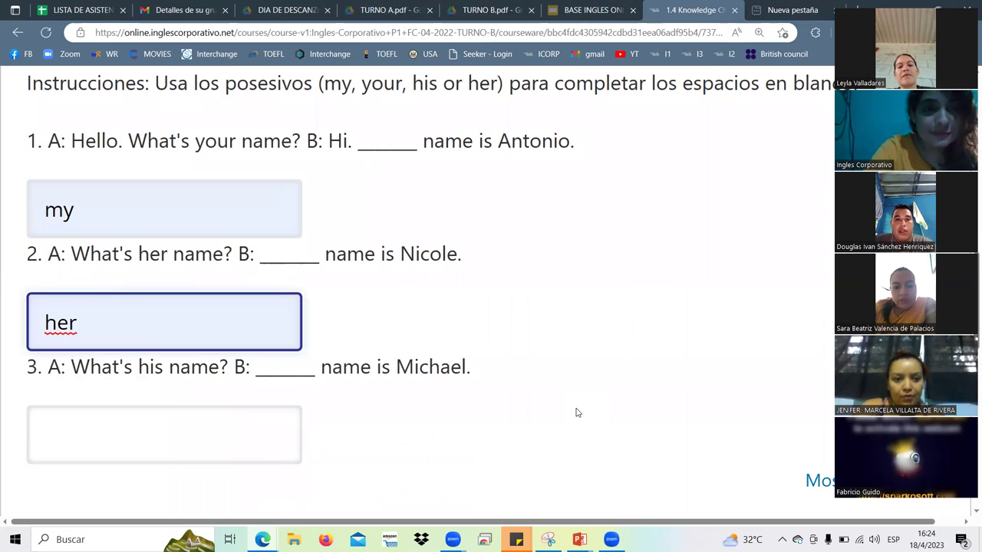
left_click(281, 441)
left_click(107, 505)
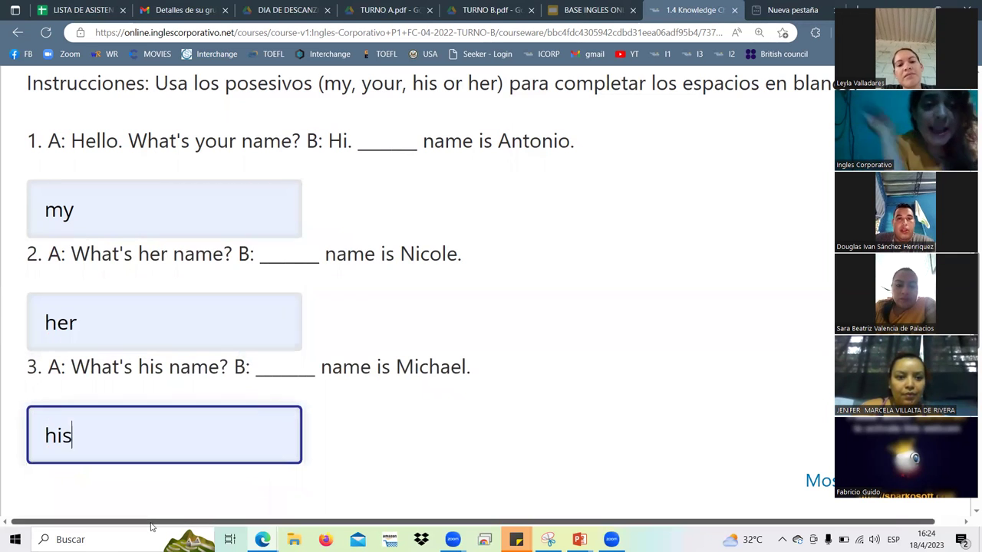